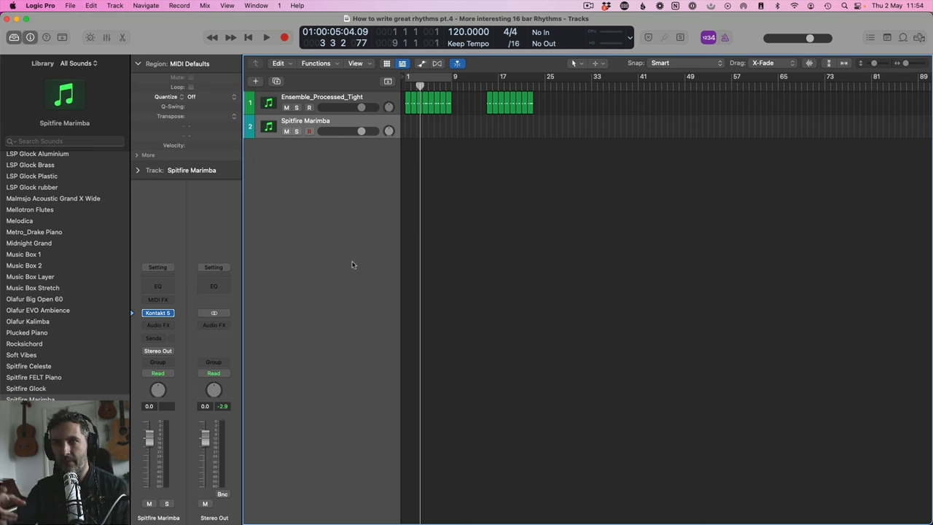
- Move the second group of eight regions on the Ensemble_Processed_Tight track so it starts at bar 25
{"action": "left_click_drag", "start_coordinate": [587, 124], "coordinate": [548, 104]}
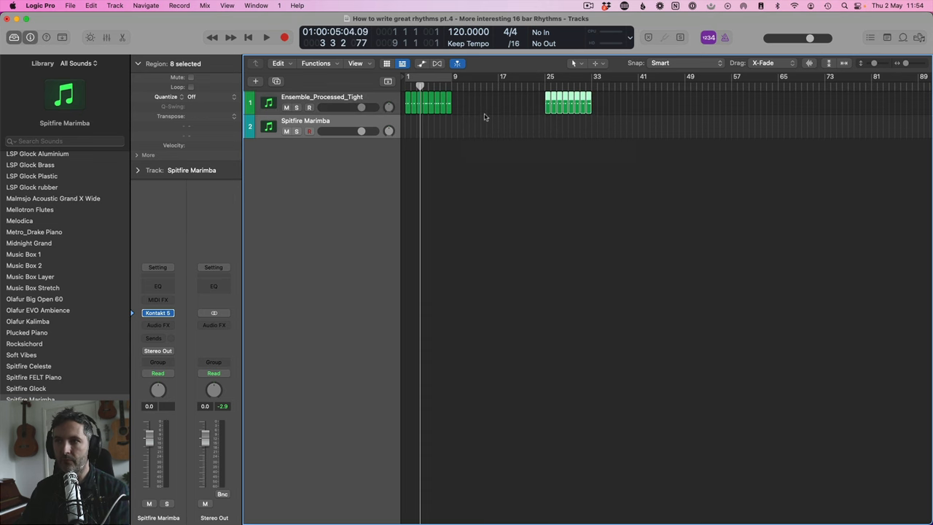
{"action": "left_click", "coordinate": [918, 64]}
{"action": "scroll", "coordinate": [546, 160], "scroll_direction": "left", "scroll_amount": 5}
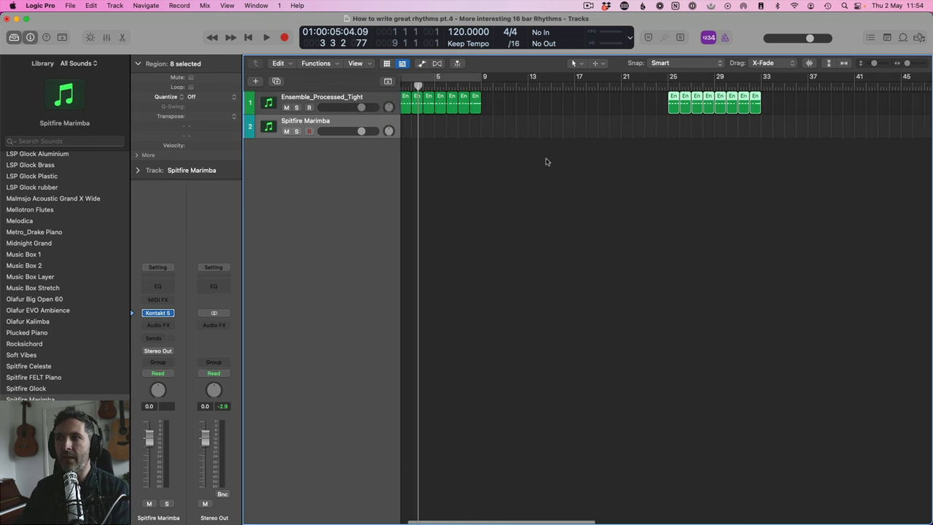
{"action": "left_click_drag", "start_coordinate": [533, 126], "coordinate": [411, 110]}
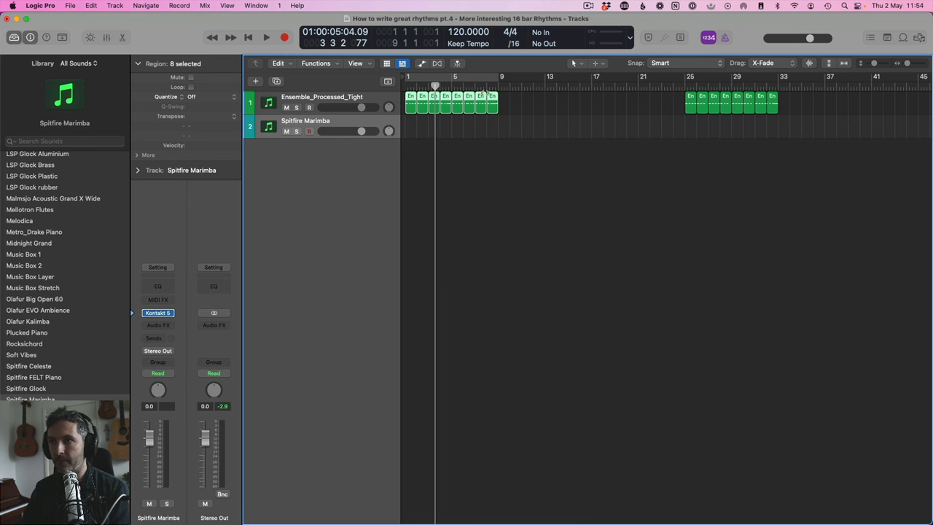
{"action": "mouse_move", "coordinate": [410, 108]}
{"action": "left_mouse_down"}
{"action": "mouse_move", "coordinate": [519, 107]}
{"action": "mouse_move", "coordinate": [407, 108]}
{"action": "left_mouse_up"}
{"action": "key", "text": "super+z"}
{"action": "left_click_drag", "start_coordinate": [523, 124], "coordinate": [407, 108]}
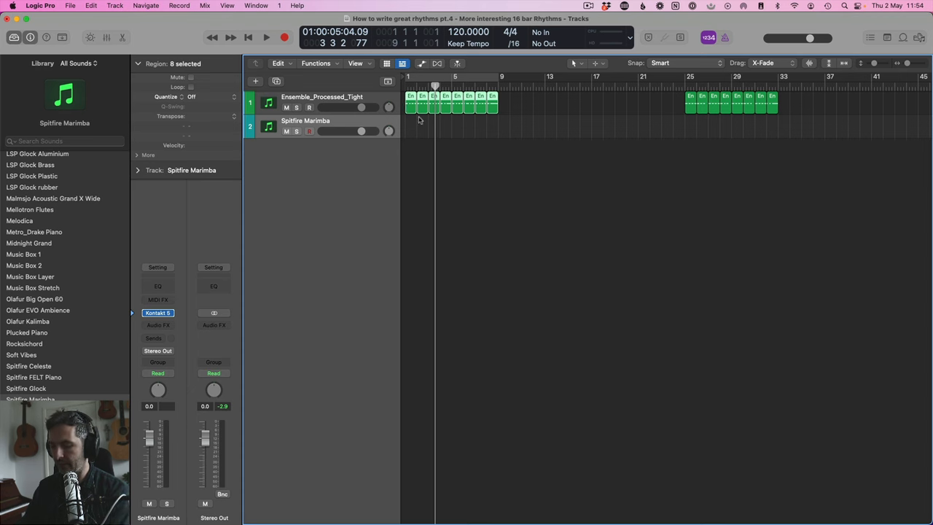
{"action": "key", "text": "p"}
{"action": "left_click", "coordinate": [505, 109]}
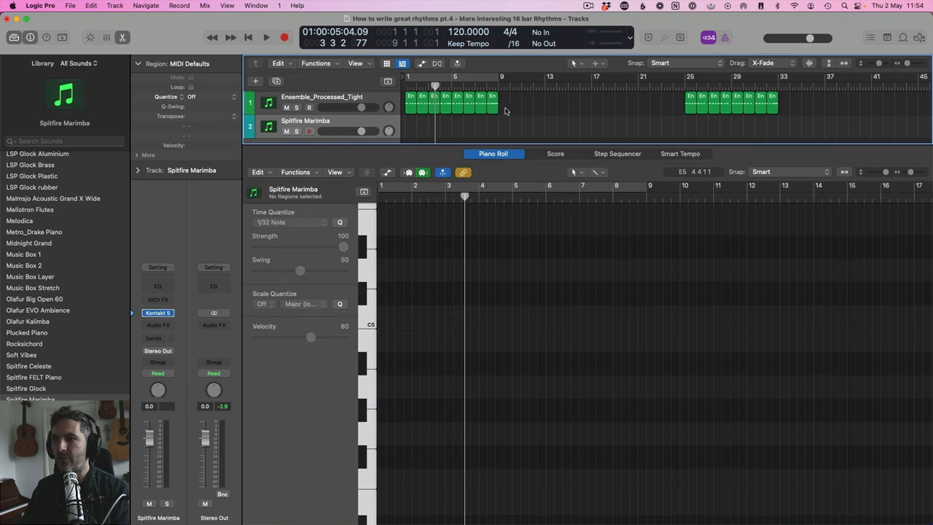
{"action": "key", "text": "p"}
- Move the first eight regions out to bar 37 and bring the eight regions from bar 25 to bar 1
{"action": "left_click_drag", "start_coordinate": [521, 118], "coordinate": [428, 107]}
{"action": "left_click_drag", "start_coordinate": [800, 125], "coordinate": [690, 104]}
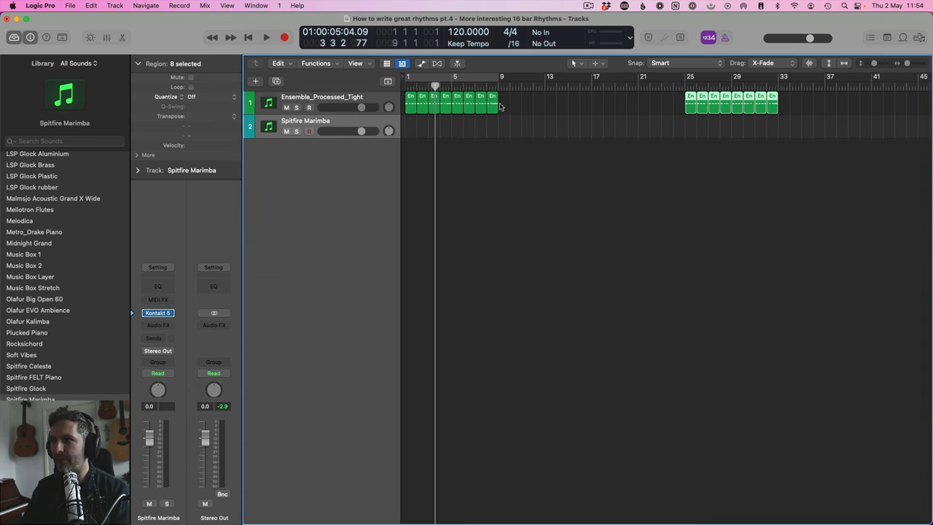
{"action": "left_click_drag", "start_coordinate": [530, 132], "coordinate": [838, 116]}
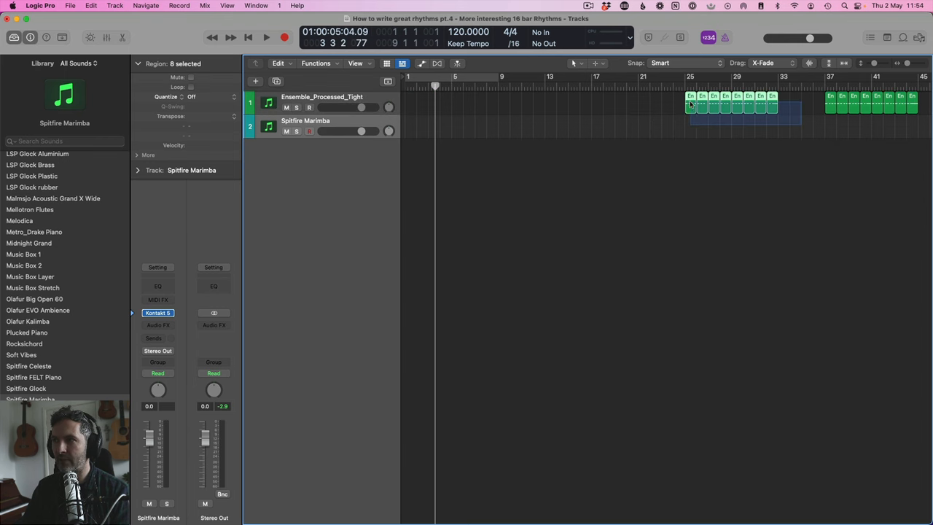
{"action": "left_click_drag", "start_coordinate": [693, 103], "coordinate": [390, 111]}
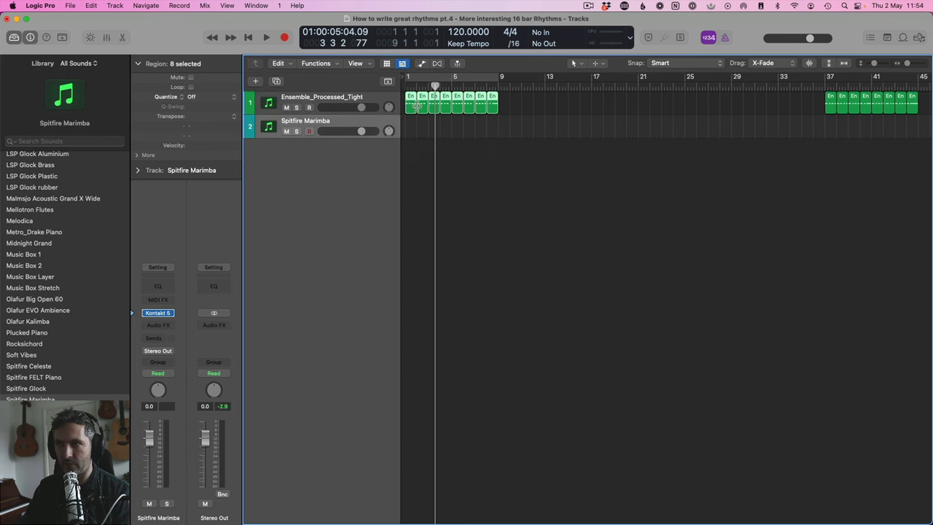
- Open the eight regions at bar 1 in the Piano Roll and play them through from the beginning
{"action": "double_click", "coordinate": [438, 109]}
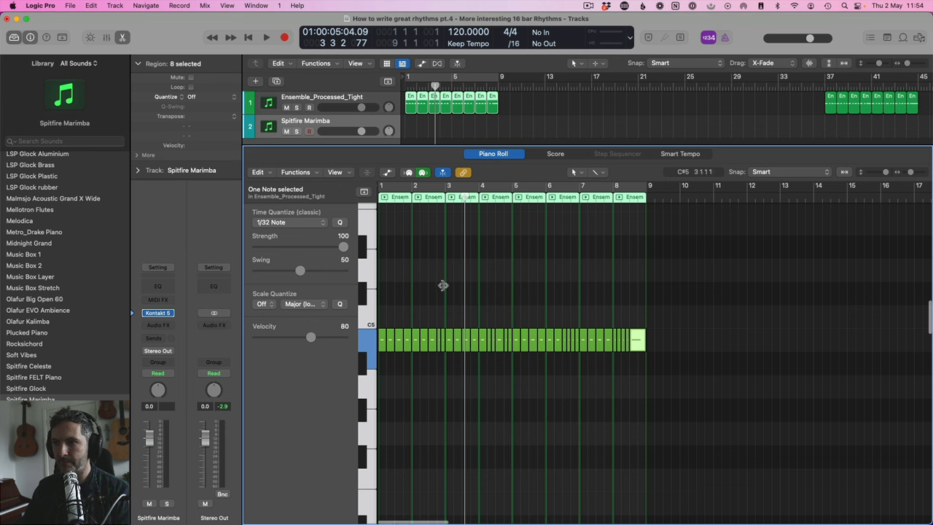
{"action": "key", "text": "Return"}
{"action": "key", "text": "space"}
{"action": "key", "text": "space"}
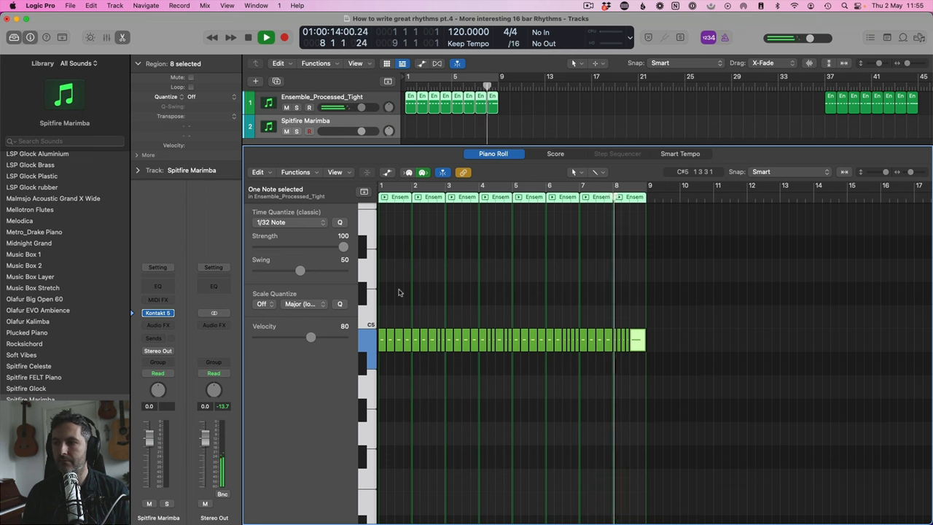
{"action": "key", "text": "space"}
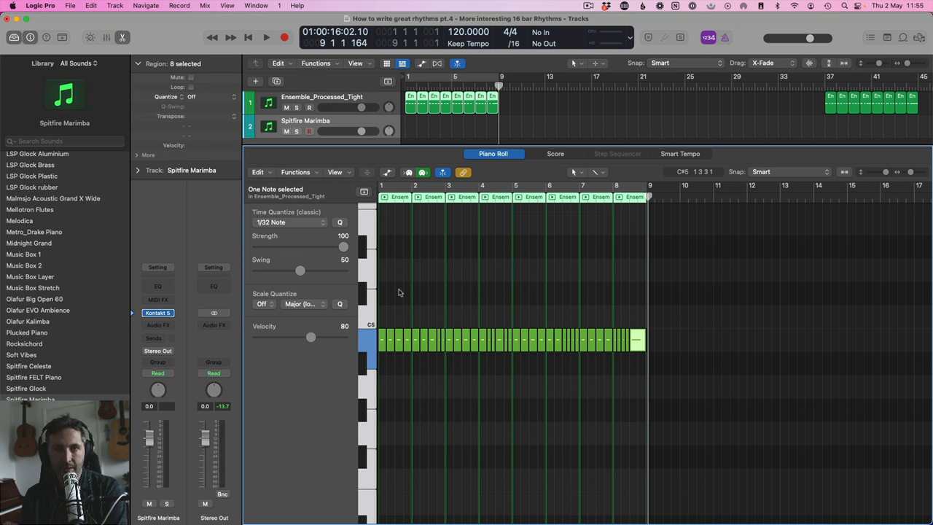
- Replay the ending of the rhythm from bar 8
{"action": "left_click", "coordinate": [612, 202]}
{"action": "key", "text": "space"}
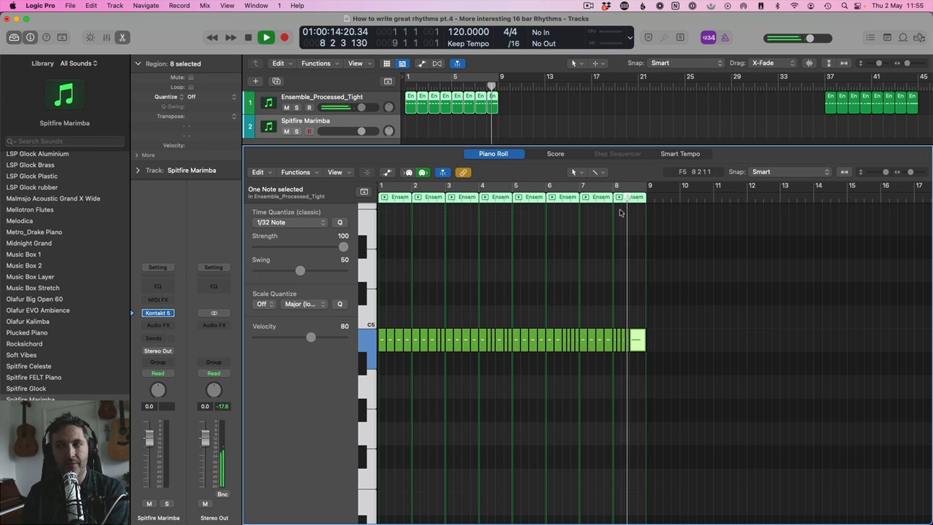
{"action": "key", "text": "space"}
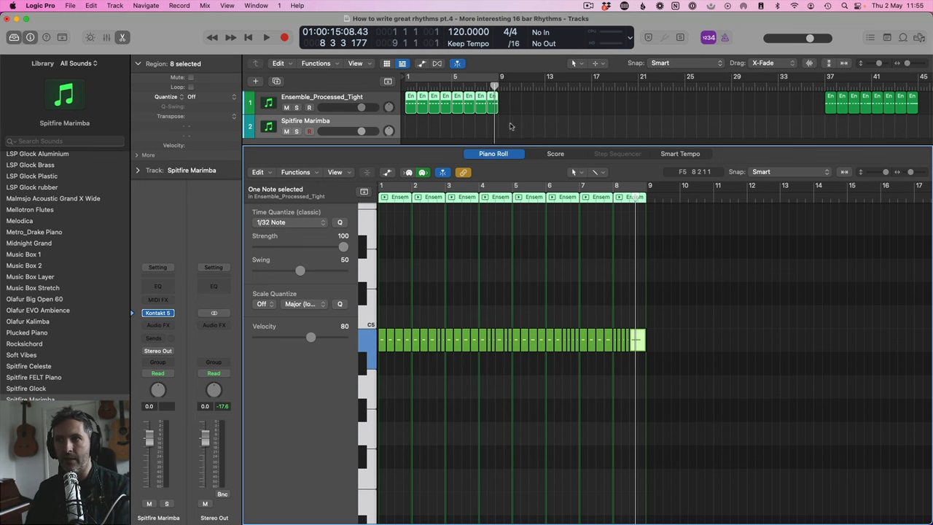
- Copy the eight regions to bar 9 and place the copies on a duplicate Ensemble_Processed_Tight track that replaces Spitfire Marimba
{"action": "left_click_drag", "start_coordinate": [511, 123], "coordinate": [503, 106]}
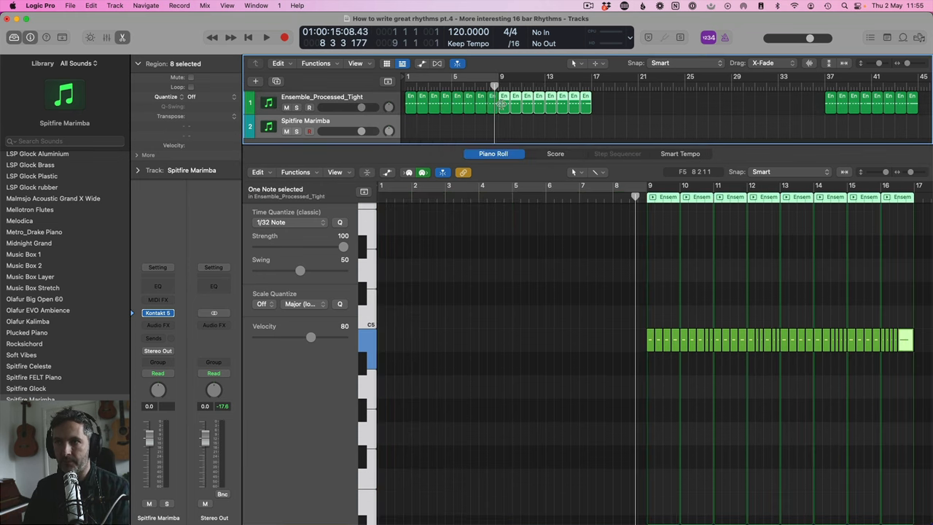
{"action": "left_click", "coordinate": [361, 122]}
{"action": "key", "text": "super+BackSpace"}
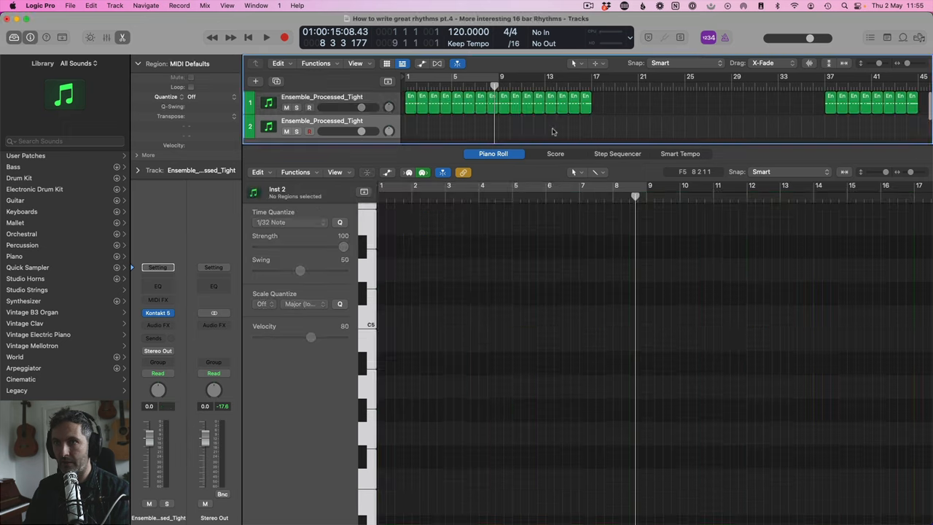
{"action": "left_click_drag", "start_coordinate": [604, 130], "coordinate": [503, 125]}
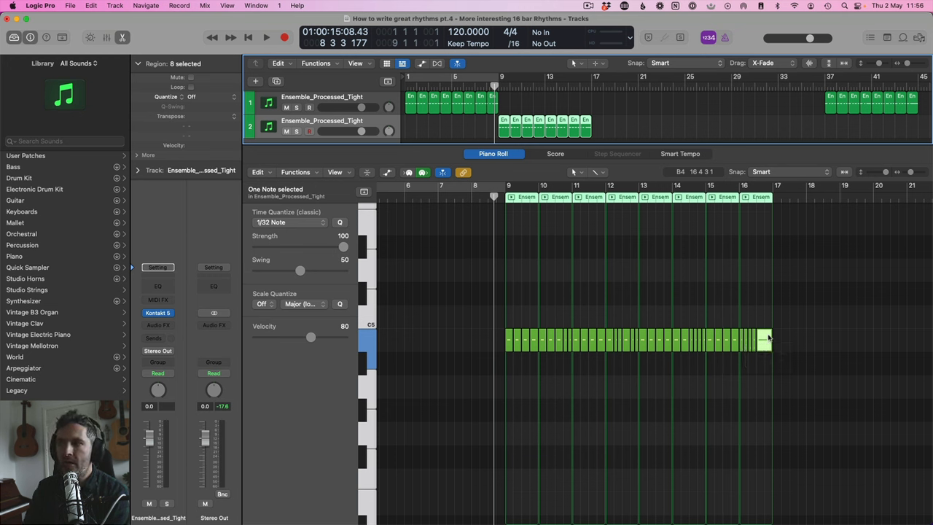
- Replace the four quarter notes in bar 15 with eight eighth notes copied from the start of bar 16
{"action": "left_click", "coordinate": [921, 172]}
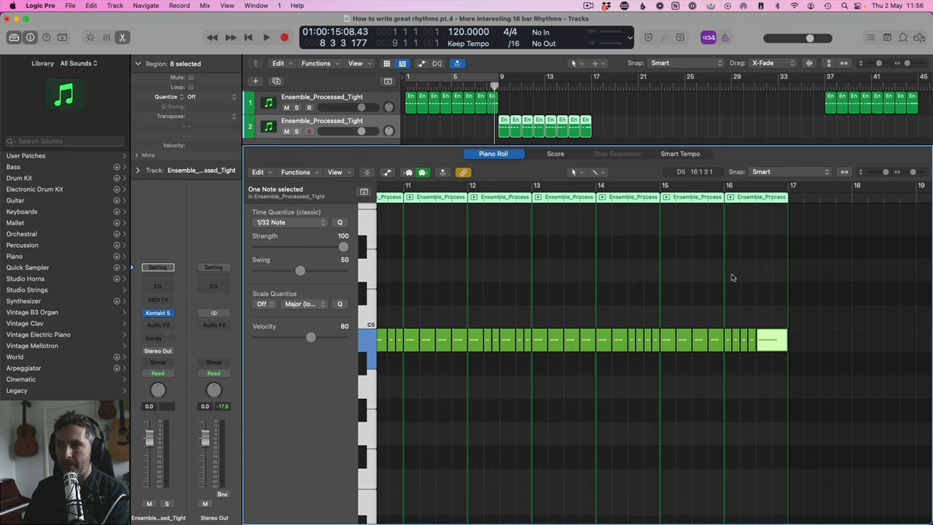
{"action": "scroll", "coordinate": [733, 277], "scroll_direction": "right", "scroll_amount": 2}
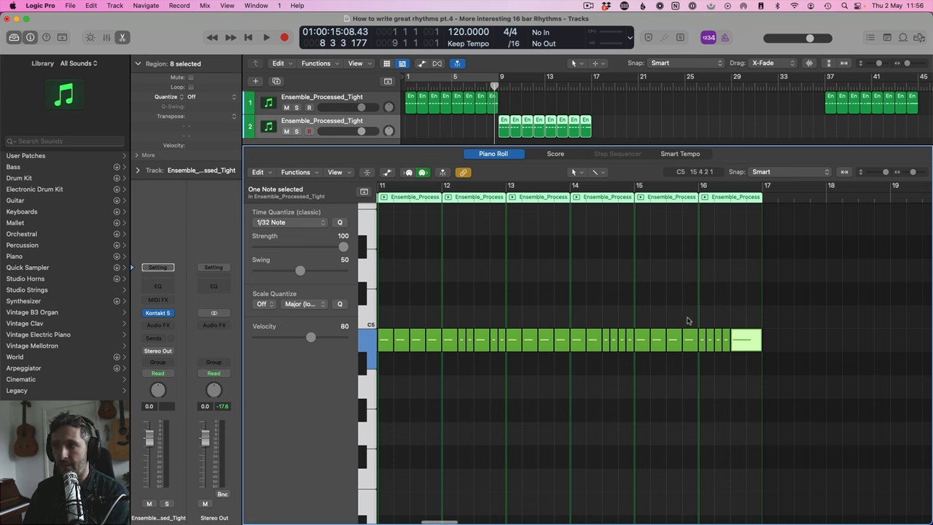
{"action": "left_click_drag", "start_coordinate": [687, 321], "coordinate": [646, 354]}
{"action": "key", "text": "Delete"}
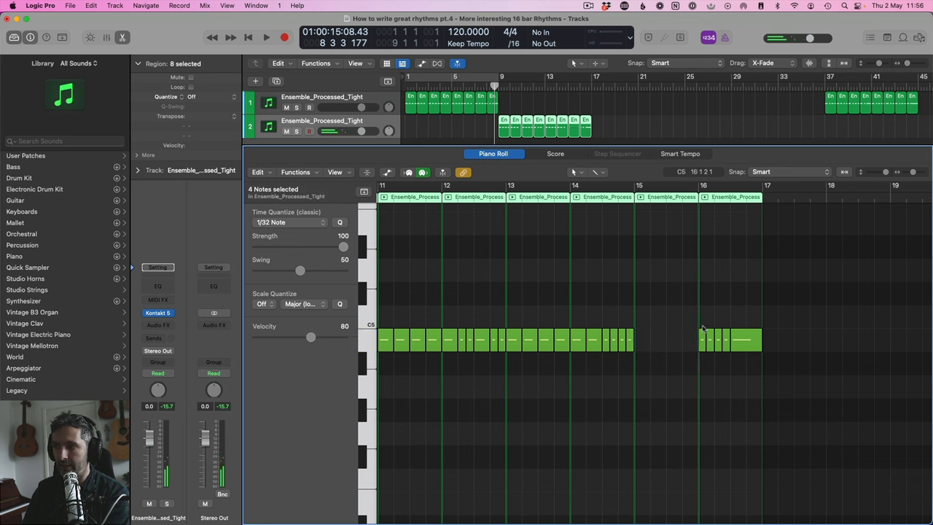
{"action": "left_click_drag", "start_coordinate": [706, 322], "coordinate": [671, 340]}
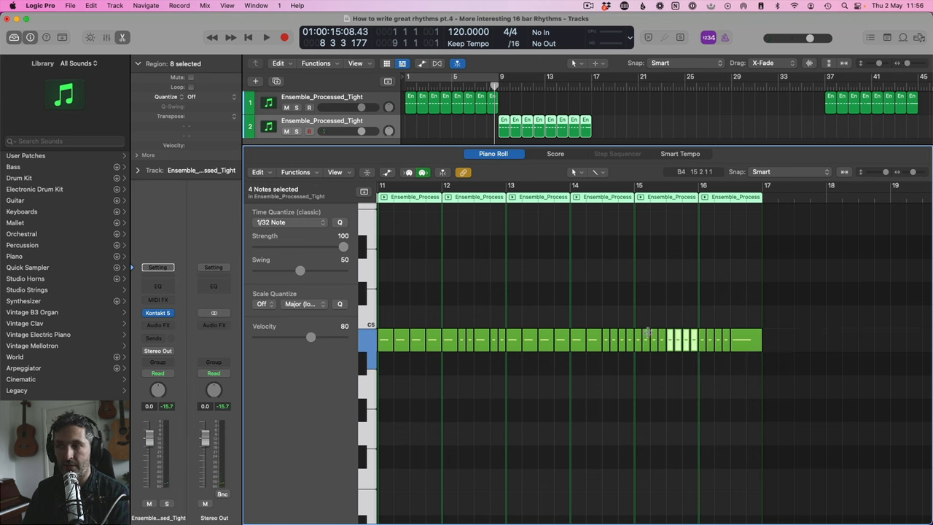
- Replace the notes in bar 16 with a single long note that fills the whole bar
{"action": "left_click_drag", "start_coordinate": [672, 331], "coordinate": [733, 329]}
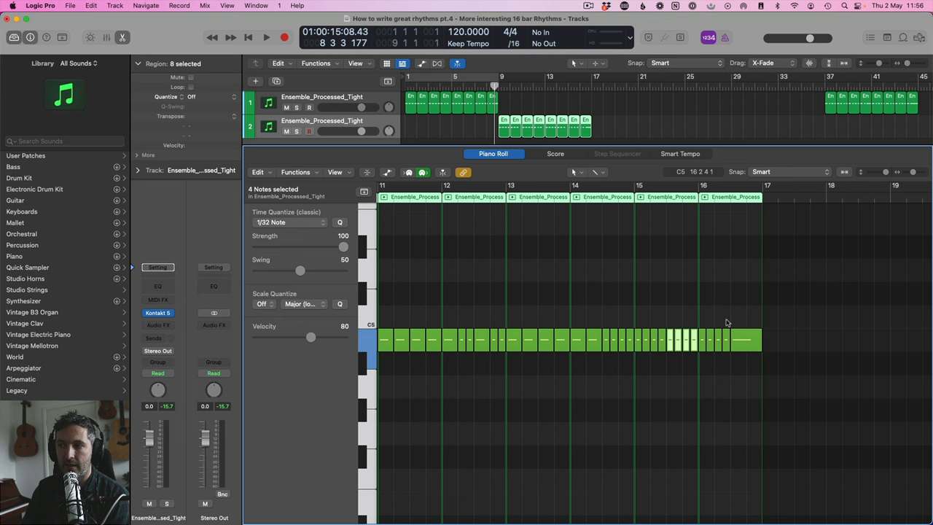
{"action": "left_click_drag", "start_coordinate": [727, 320], "coordinate": [758, 341]}
{"action": "key", "text": "Delete"}
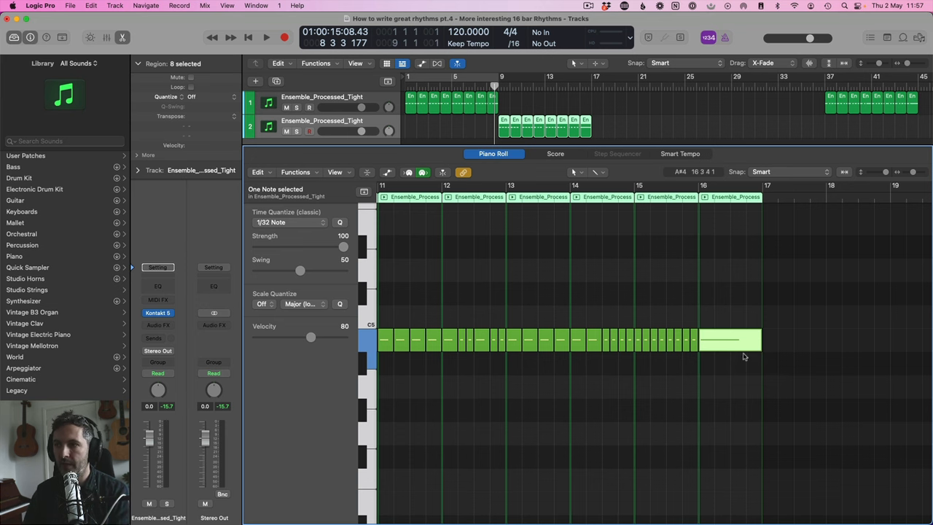
- Delete the last two eighth notes of bar 12 and turn the beat 3 note of bar 13 into two eighth notes
{"action": "scroll", "coordinate": [751, 339], "scroll_direction": "left", "scroll_amount": 2}
{"action": "scroll", "coordinate": [742, 333], "scroll_direction": "left", "scroll_amount": 3}
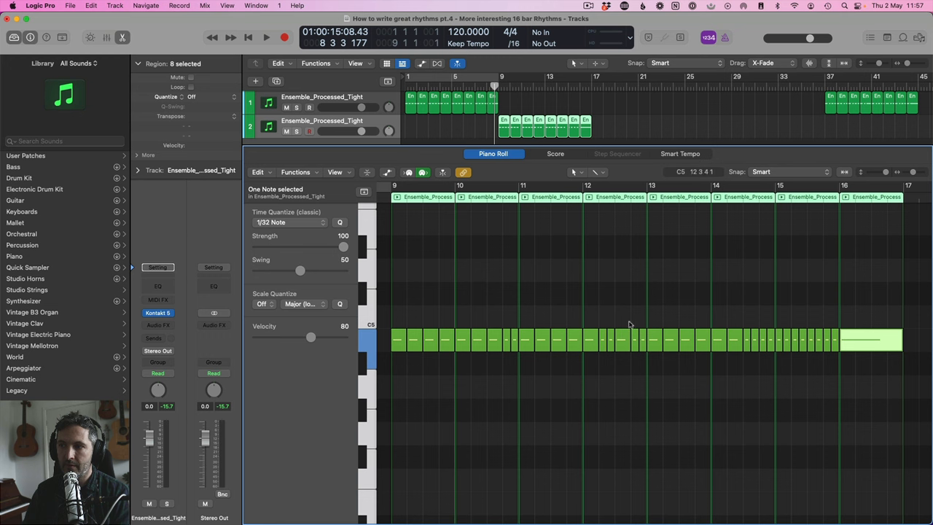
{"action": "left_click_drag", "start_coordinate": [623, 323], "coordinate": [641, 341]}
{"action": "key", "text": "Delete"}
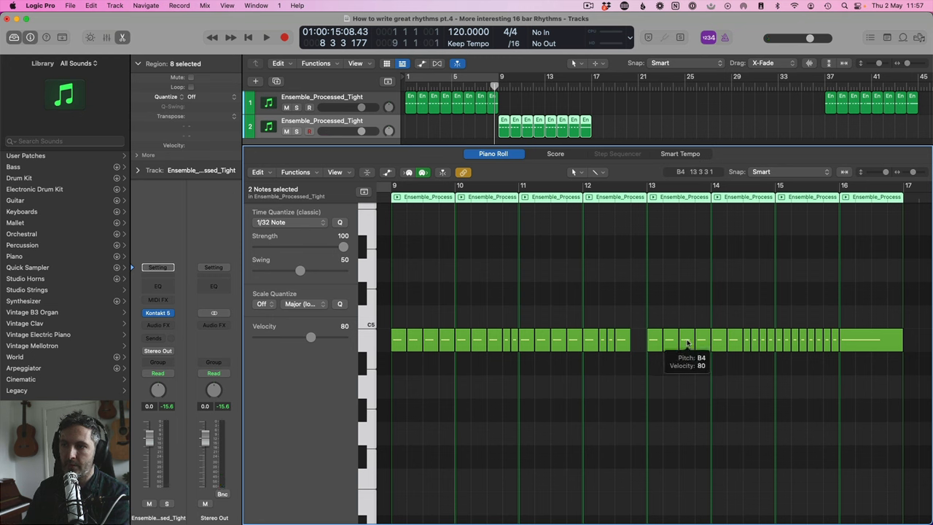
{"action": "left_click_drag", "start_coordinate": [687, 342], "coordinate": [691, 343]}
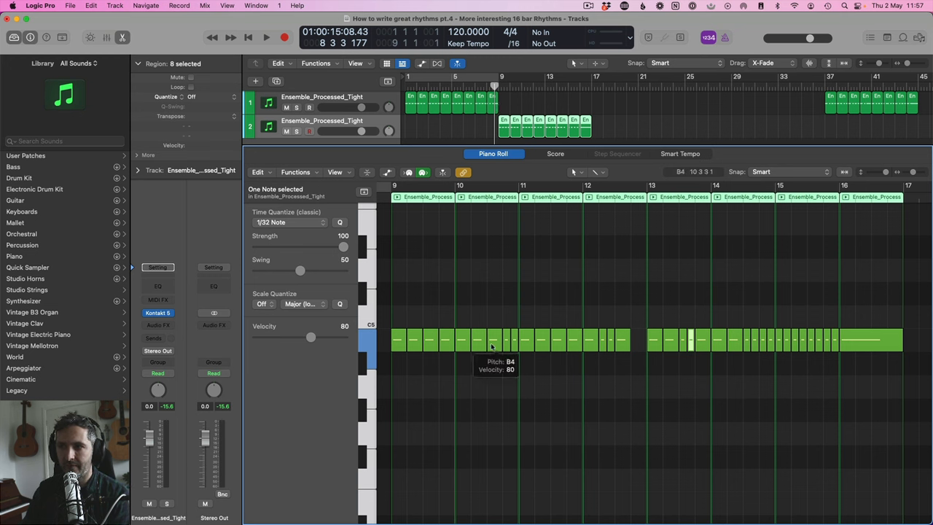
{"action": "left_click", "coordinate": [479, 339]}
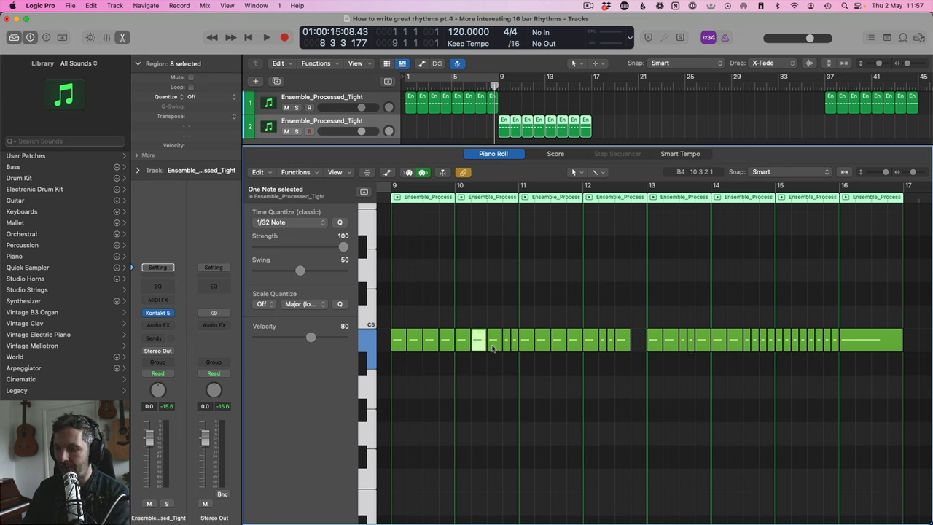
{"action": "mouse_move", "coordinate": [481, 348]}
{"action": "left_mouse_down"}
{"action": "mouse_move", "coordinate": [475, 345]}
{"action": "mouse_move", "coordinate": [484, 344]}
{"action": "left_mouse_up"}
{"action": "left_click", "coordinate": [495, 398]}
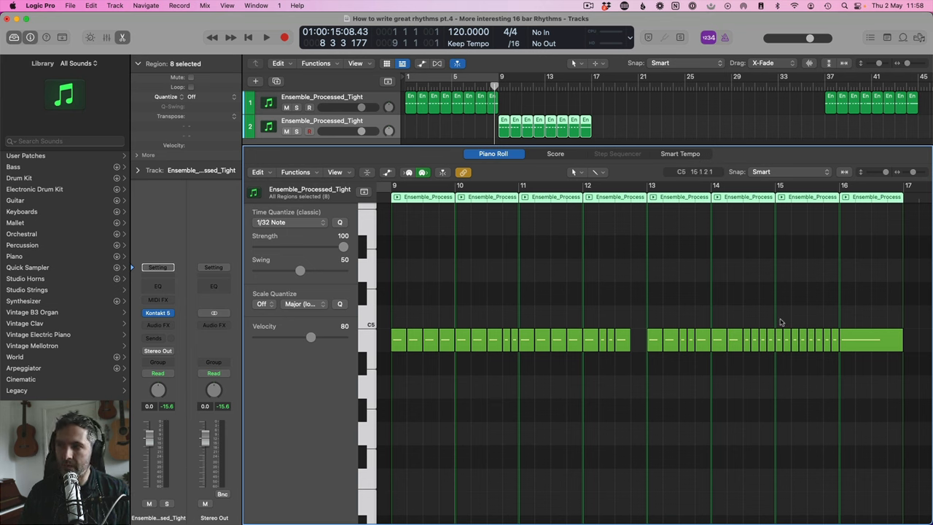
{"action": "left_click_drag", "start_coordinate": [780, 322], "coordinate": [837, 357]}
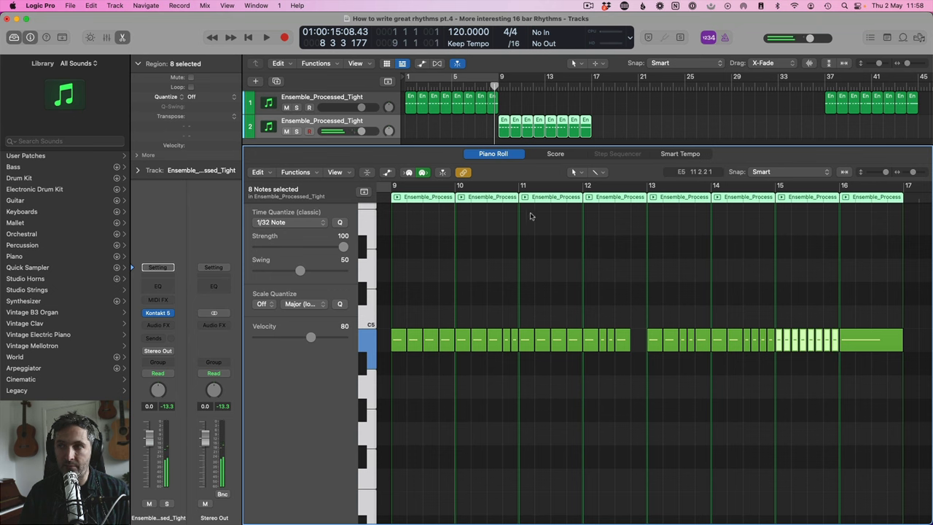
- Move the edited regions up to the first track at bar 9 and show all 16 regions together in the Piano Roll
{"action": "left_click_drag", "start_coordinate": [504, 118], "coordinate": [505, 102]}
{"action": "left_click", "coordinate": [405, 85]}
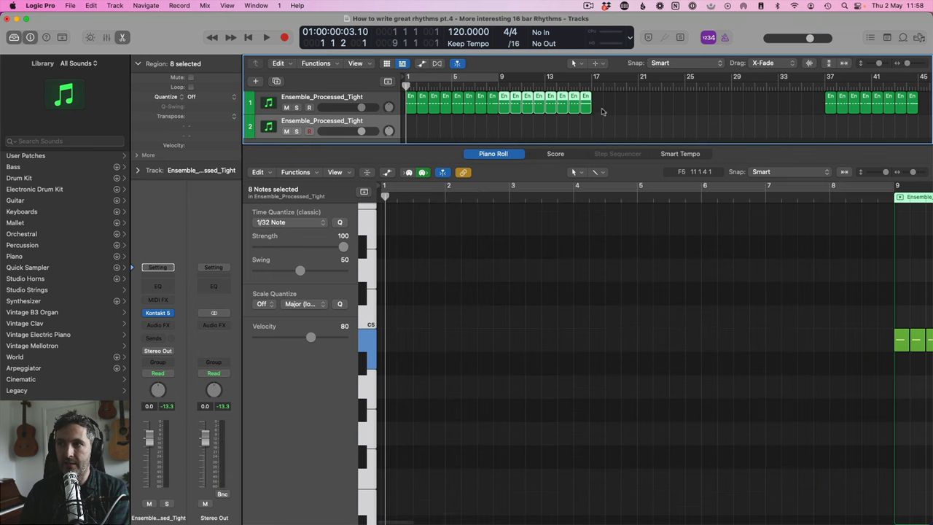
{"action": "left_click_drag", "start_coordinate": [617, 113], "coordinate": [409, 101]}
{"action": "left_click", "coordinate": [474, 268]}
{"action": "key", "text": "z"}
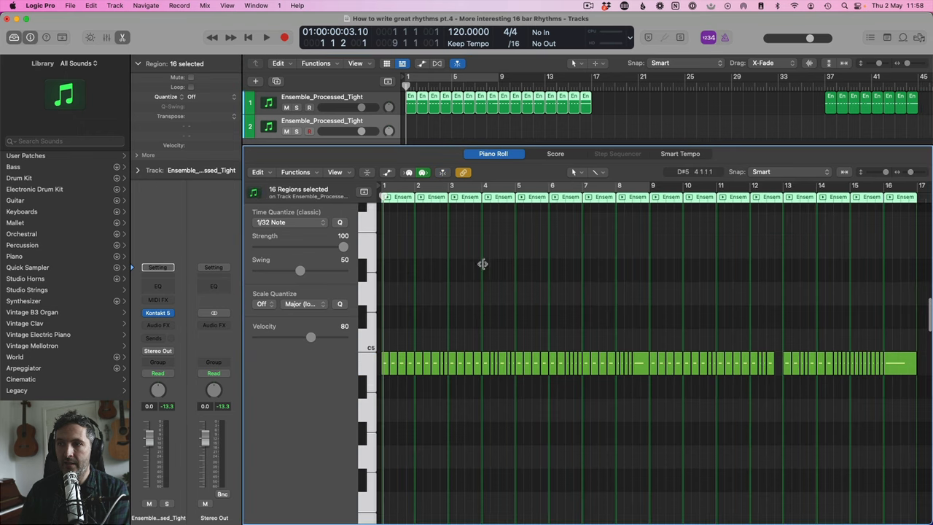
- Play the full 16-bar rhythm from bar 1 to its end
{"action": "key", "text": "space"}
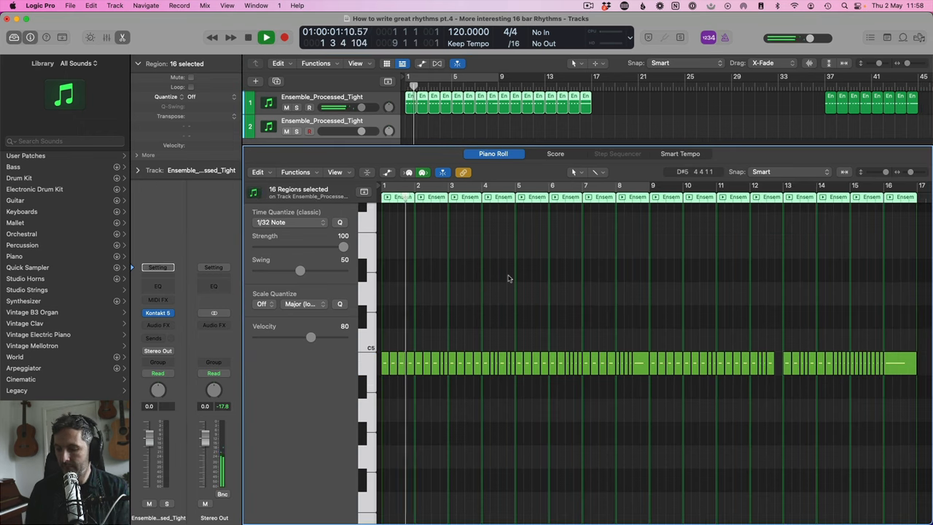
{"action": "key", "text": "space"}
{"action": "key", "text": "space"}
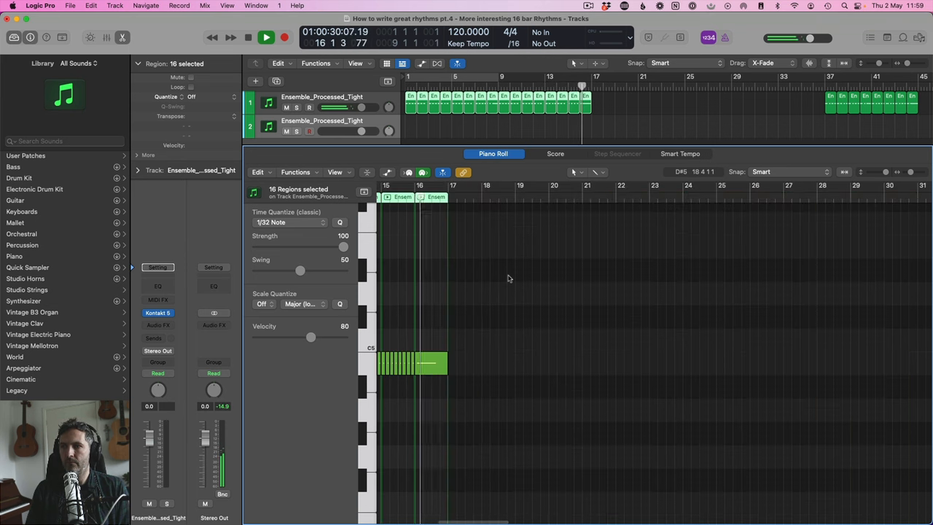
{"action": "key", "text": "space"}
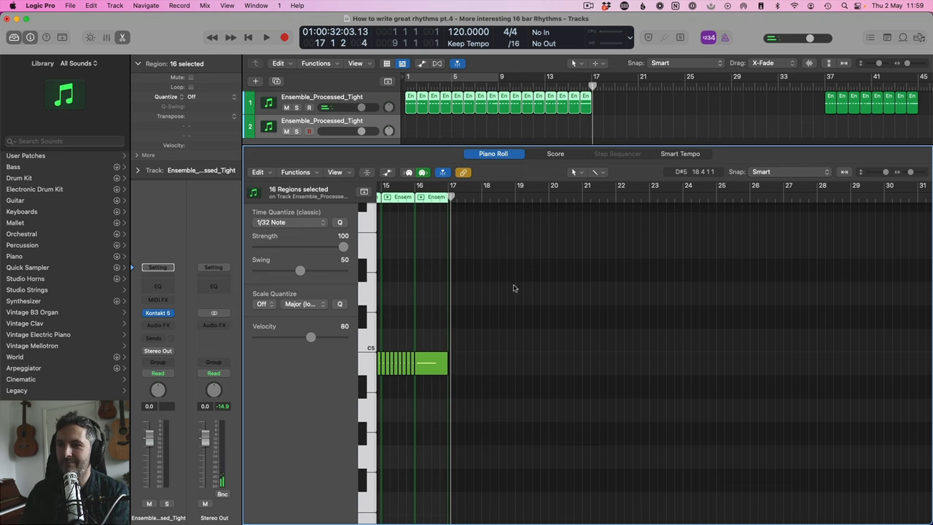
- Add a B4 quarter note on the empty fourth beat of bar 12
{"action": "scroll", "coordinate": [510, 284], "scroll_direction": "left", "scroll_amount": 10}
{"action": "scroll", "coordinate": [539, 326], "scroll_direction": "left", "scroll_amount": 3}
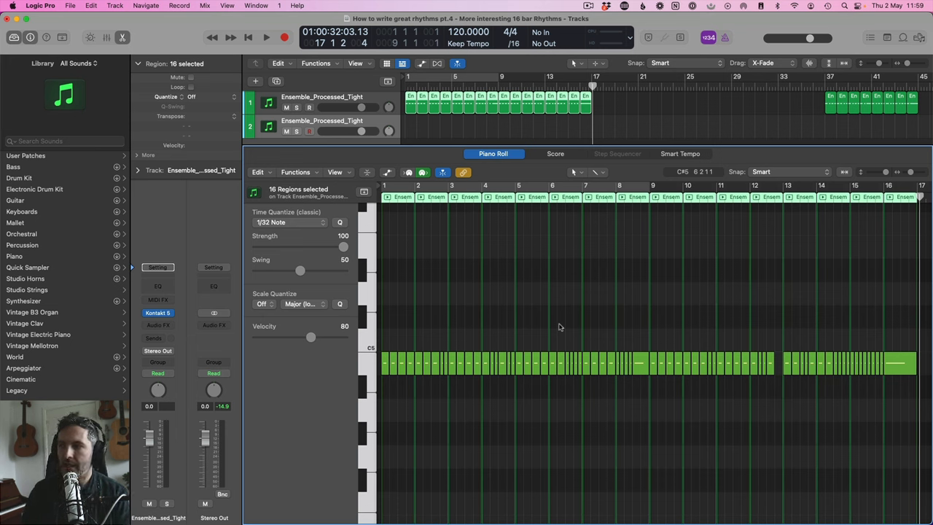
{"action": "left_click", "coordinate": [776, 364]}
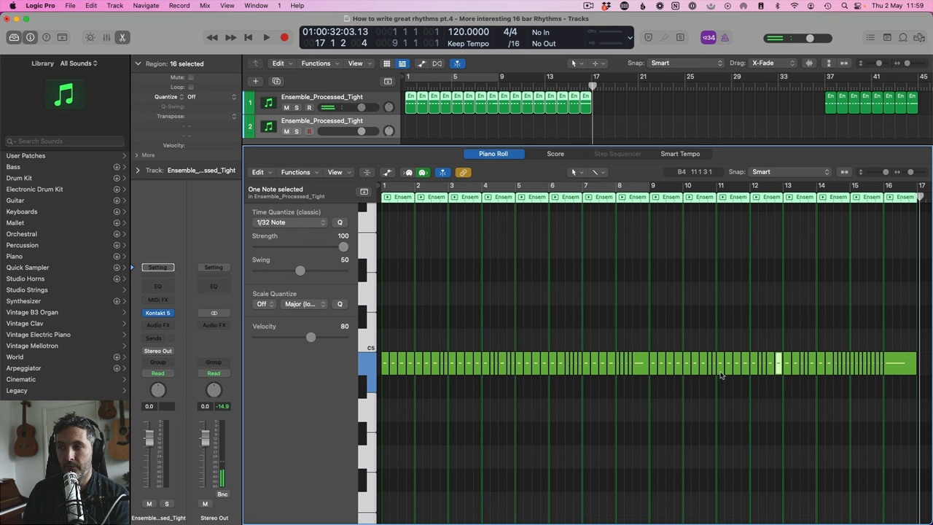
- Replace the two eighth notes on beat 3 of bar 13 with a single quarter note
{"action": "left_click_drag", "start_coordinate": [801, 349], "coordinate": [807, 366]}
{"action": "key", "text": "Delete"}
{"action": "left_click", "coordinate": [798, 363]}
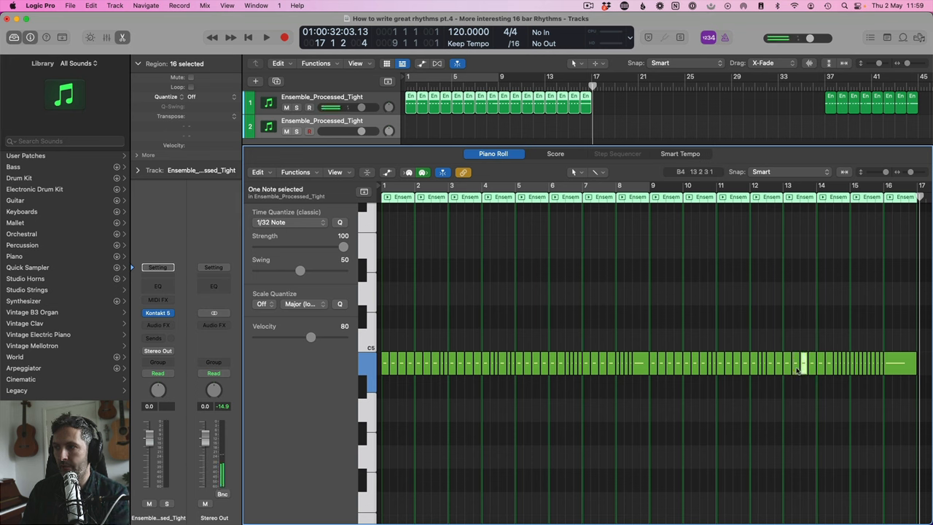
- Play the passage leading from bar 8 into bar 9 to check the transition
{"action": "left_click", "coordinate": [642, 365]}
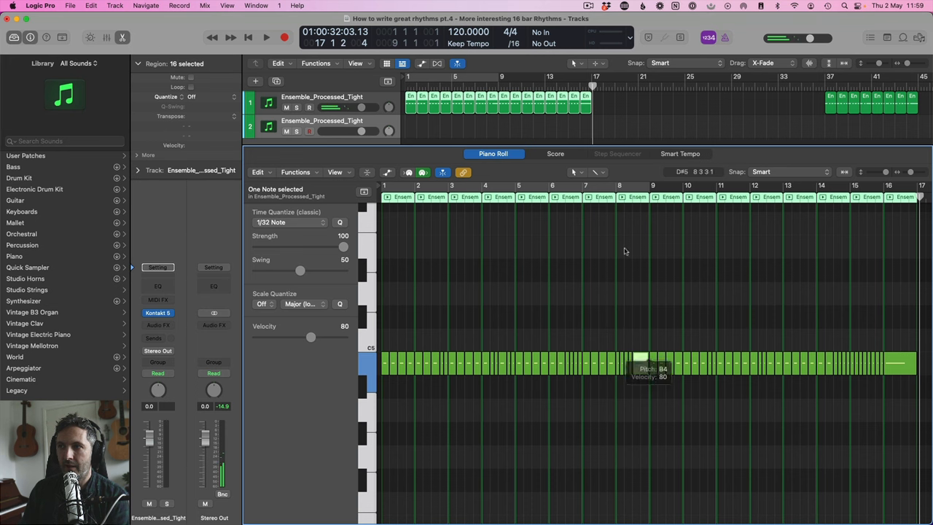
{"action": "left_click", "coordinate": [612, 199]}
{"action": "key", "text": "space"}
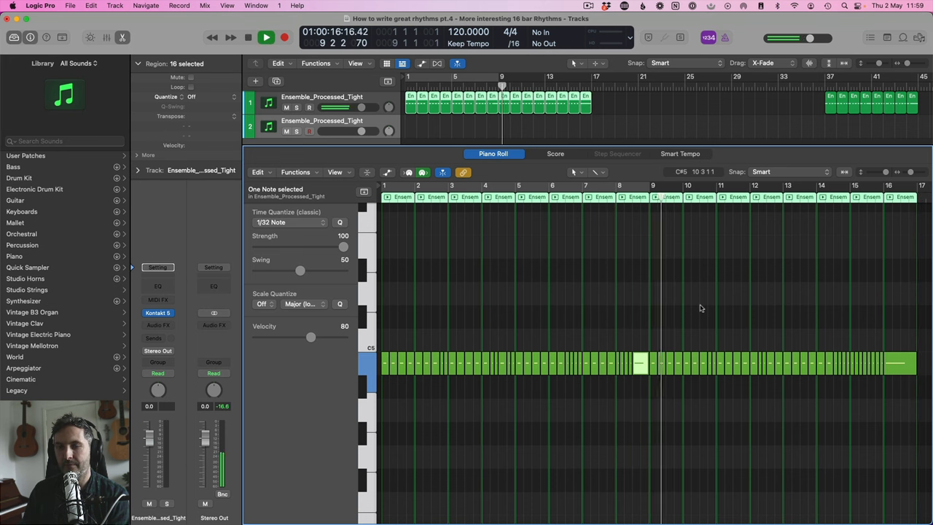
{"action": "key", "text": "space"}
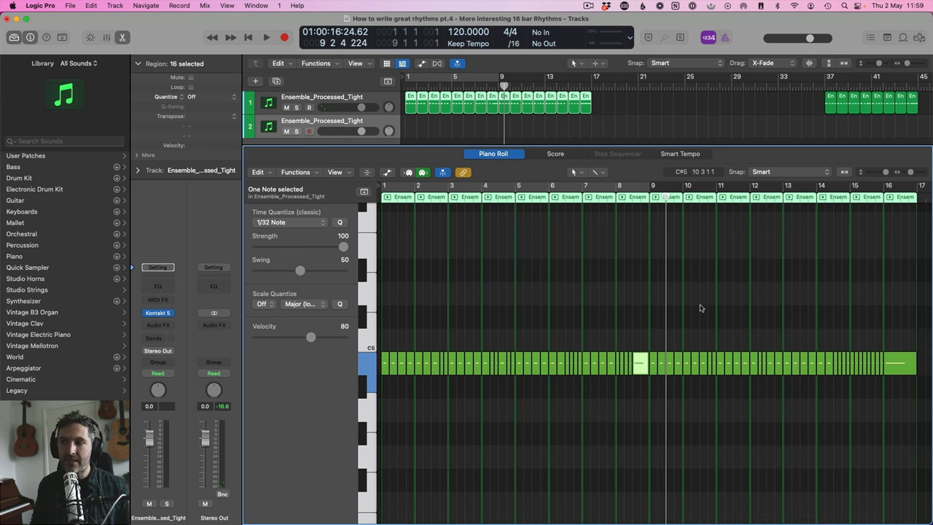
- Split the whole note in bar 16 into two half notes and play from bar 13 to the end
{"action": "left_click", "coordinate": [898, 339]}
{"action": "mouse_move", "coordinate": [912, 371]}
{"action": "left_mouse_down"}
{"action": "mouse_move", "coordinate": [881, 364]}
{"action": "mouse_move", "coordinate": [904, 365]}
{"action": "left_mouse_up"}
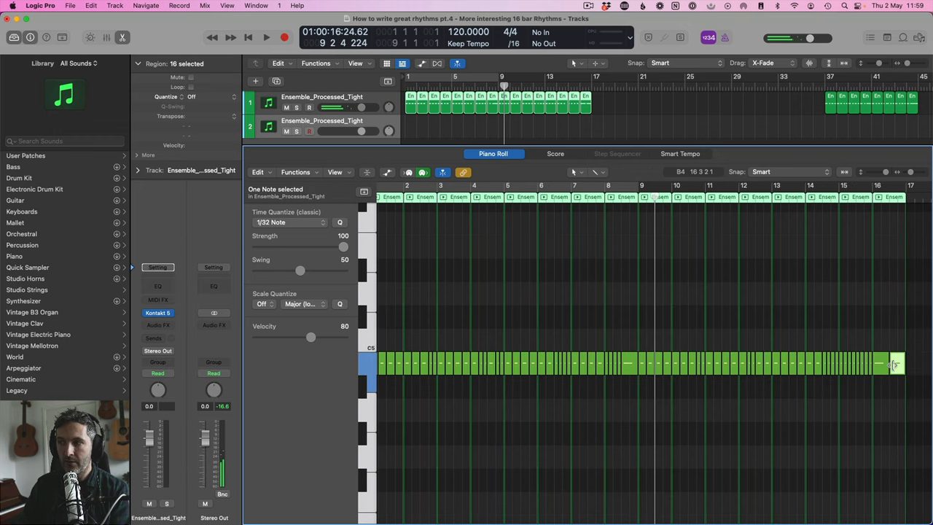
{"action": "left_click", "coordinate": [798, 198]}
{"action": "left_click", "coordinate": [771, 198]}
{"action": "key", "text": "space"}
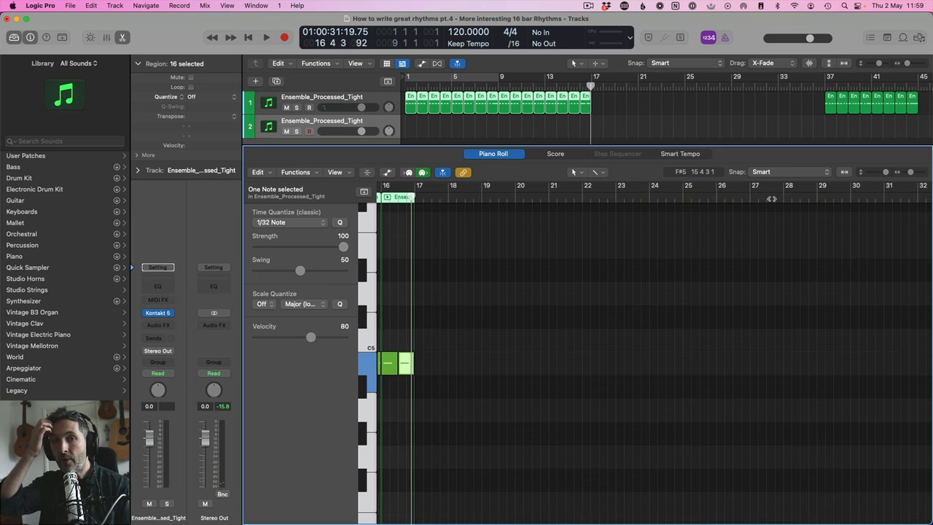
{"action": "scroll", "coordinate": [823, 241], "scroll_direction": "left", "scroll_amount": 10}
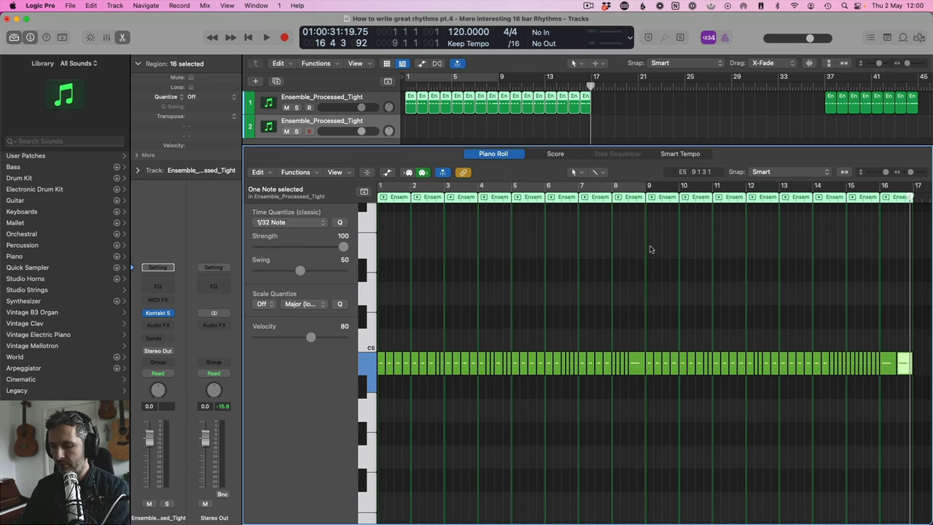
- Copy the eight regions at bar 37 onto the second track, starting at bar 45
{"action": "key", "text": "p"}
{"action": "scroll", "coordinate": [667, 133], "scroll_direction": "right", "scroll_amount": 10}
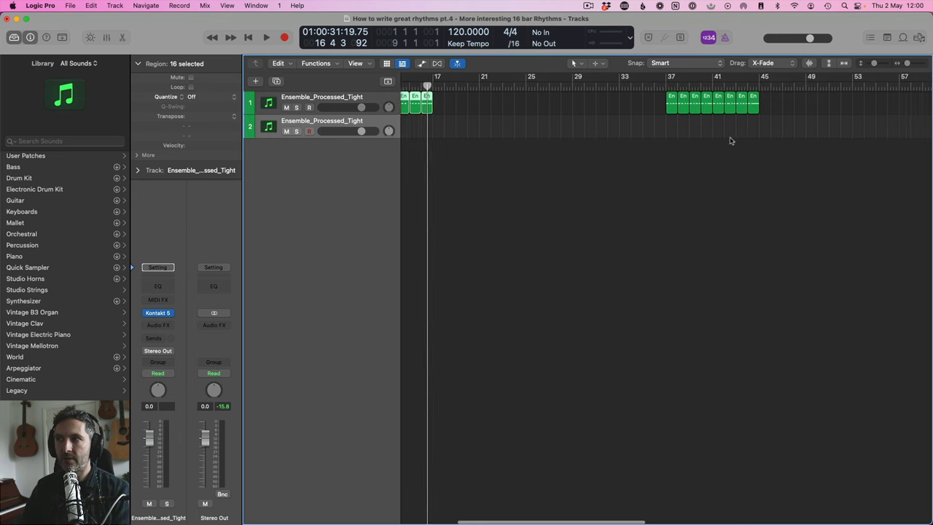
{"action": "left_click_drag", "start_coordinate": [733, 128], "coordinate": [665, 120]}
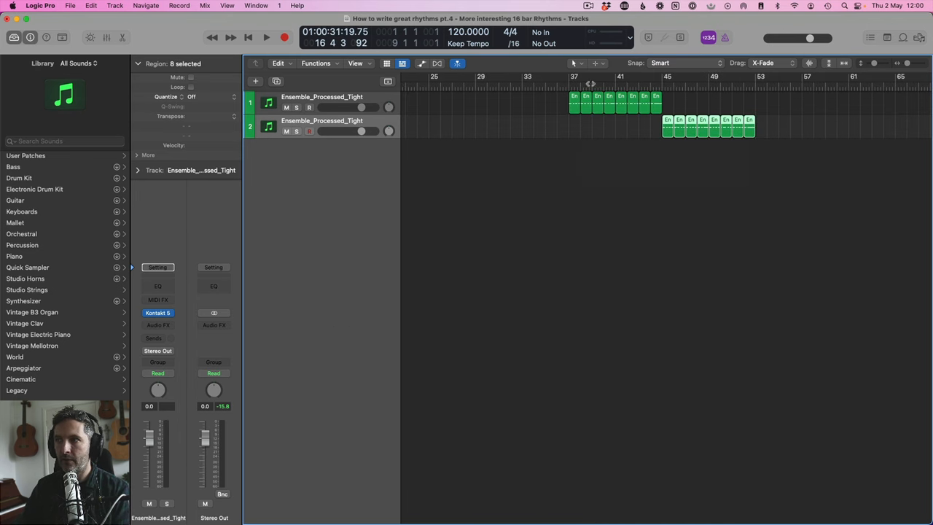
{"action": "left_click", "coordinate": [573, 85]}
- Show the eight copied regions from bar 45 enlarged in the Piano Roll with the playhead at bar 45
{"action": "left_click_drag", "start_coordinate": [667, 111], "coordinate": [757, 127]}
{"action": "key", "text": "p"}
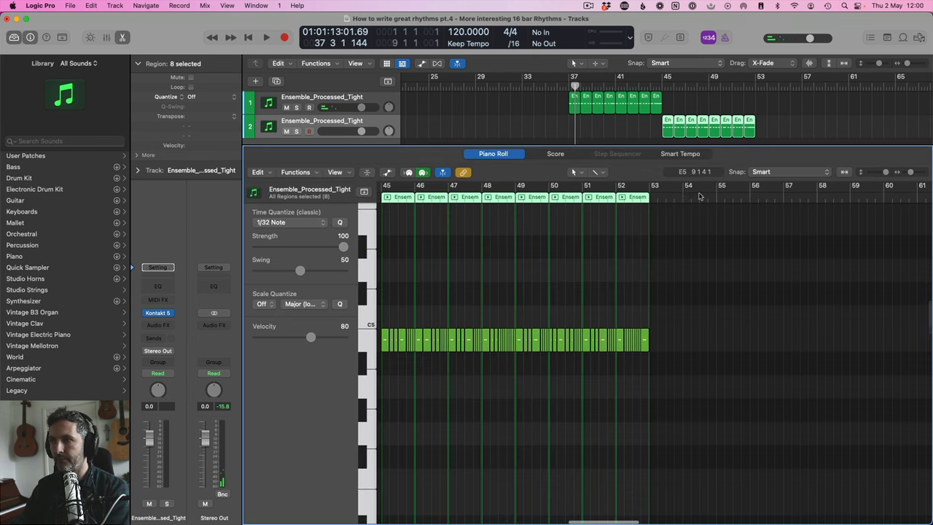
{"action": "scroll", "coordinate": [471, 231], "scroll_direction": "left", "scroll_amount": 3}
{"action": "left_click", "coordinate": [478, 191]}
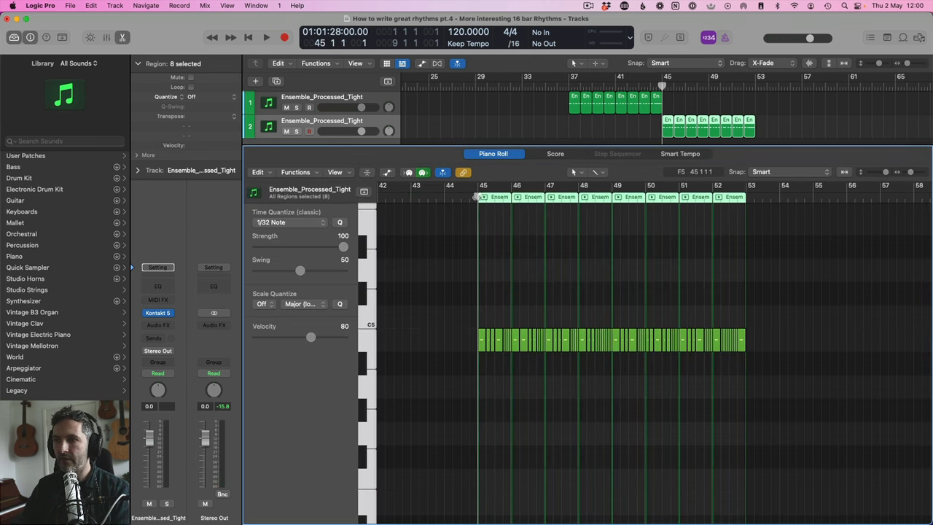
{"action": "left_click", "coordinate": [923, 172]}
{"action": "scroll", "coordinate": [830, 257], "scroll_direction": "right", "scroll_amount": 4}
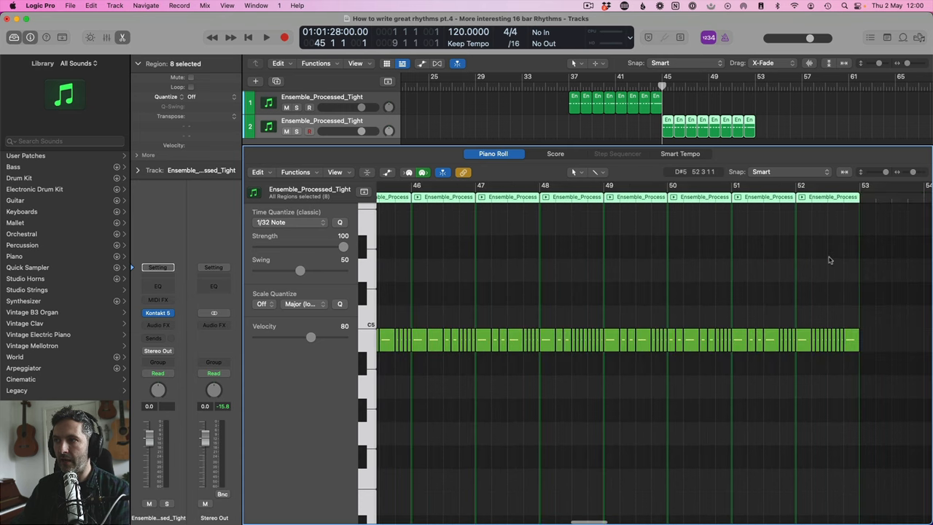
{"action": "scroll", "coordinate": [830, 258], "scroll_direction": "left", "scroll_amount": 1}
{"action": "scroll", "coordinate": [829, 257], "scroll_direction": "left", "scroll_amount": 1}
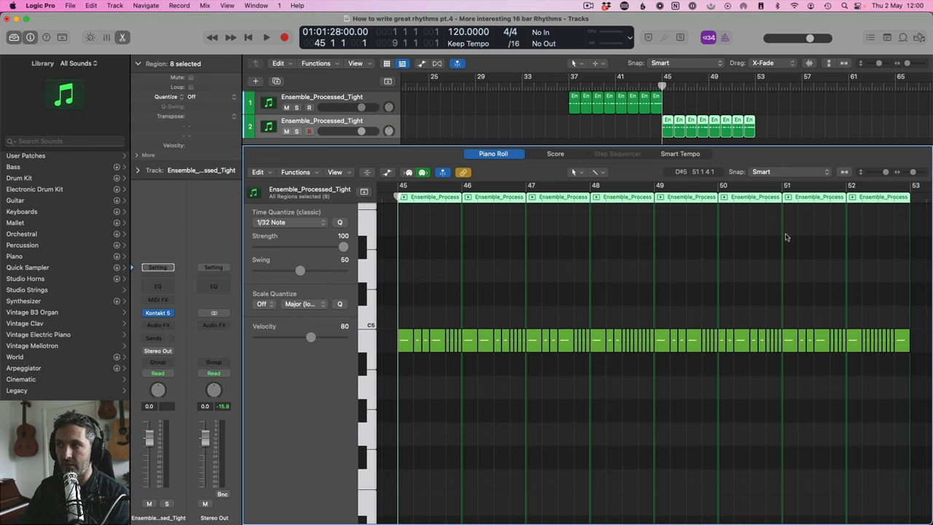
- Move the second rhythm's 16 regions to start at bar 1, with the finished rhythm moved out to bar 57
{"action": "key", "text": "p"}
{"action": "scroll", "coordinate": [585, 191], "scroll_direction": "left", "scroll_amount": 8}
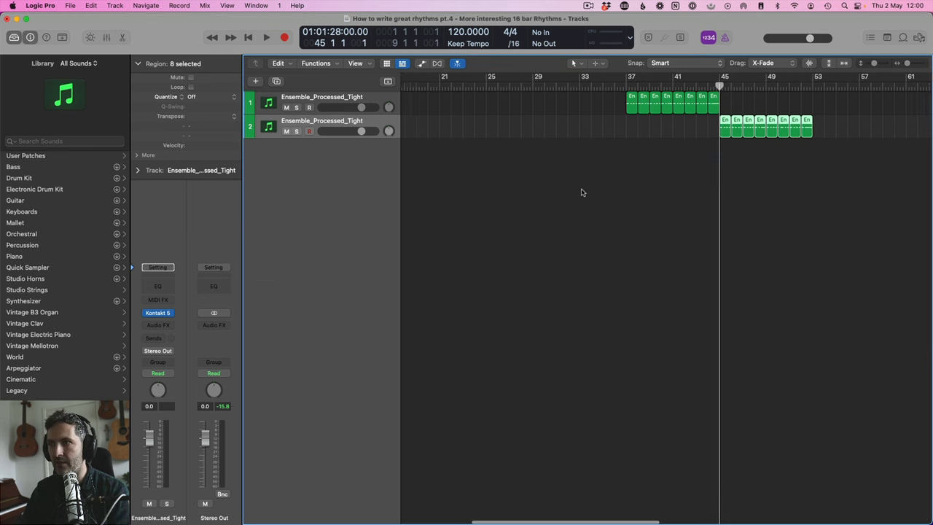
{"action": "left_click_drag", "start_coordinate": [908, 64], "coordinate": [905, 65]}
{"action": "left_click_drag", "start_coordinate": [580, 139], "coordinate": [410, 105]}
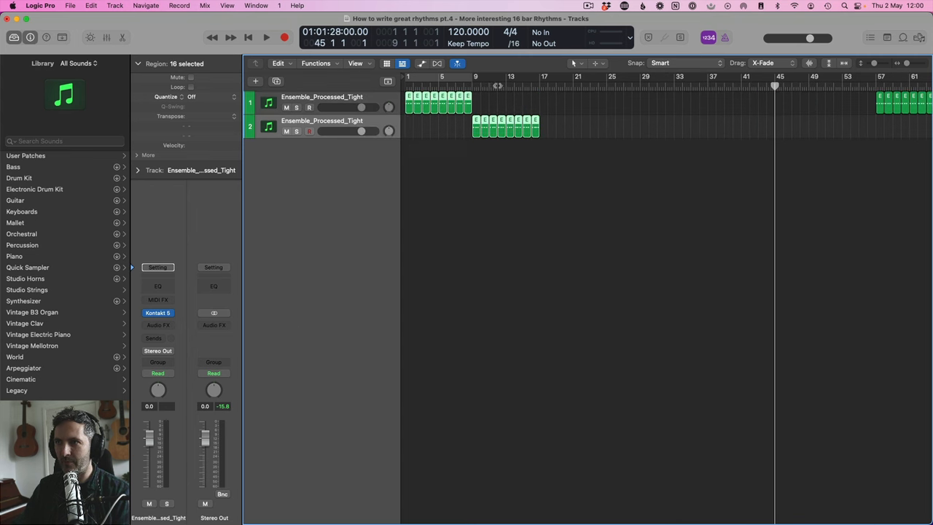
- Open the second track's regions from bar 9 in the Piano Roll and replace the beat 3 note of bar 15 with four sixteenth notes
{"action": "left_click", "coordinate": [523, 86]}
{"action": "left_click_drag", "start_coordinate": [588, 123], "coordinate": [474, 130]}
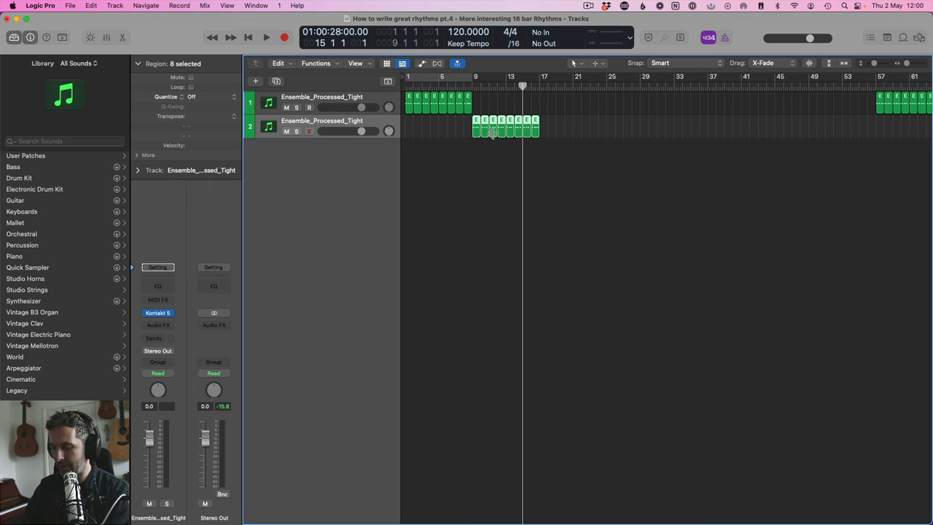
{"action": "key", "text": "p"}
{"action": "scroll", "coordinate": [503, 289], "scroll_direction": "left", "scroll_amount": 10}
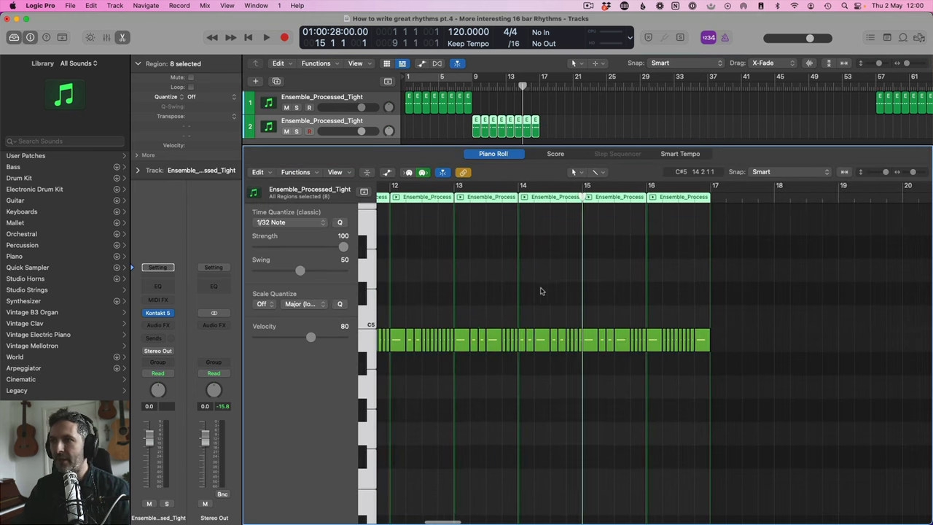
{"action": "scroll", "coordinate": [575, 290], "scroll_direction": "left", "scroll_amount": 8}
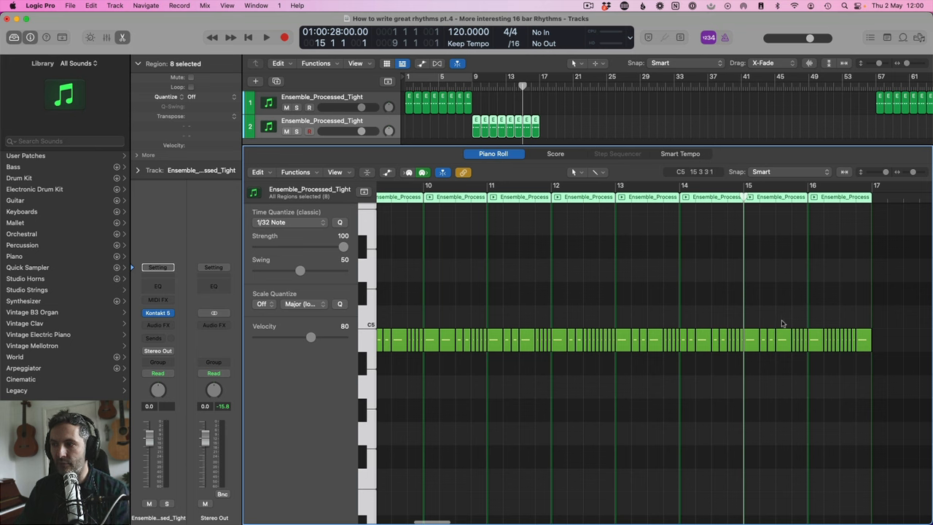
{"action": "left_click", "coordinate": [783, 339]}
{"action": "mouse_move", "coordinate": [791, 347]}
{"action": "left_mouse_down"}
{"action": "mouse_move", "coordinate": [784, 341]}
{"action": "mouse_move", "coordinate": [803, 341]}
{"action": "mouse_move", "coordinate": [780, 341]}
{"action": "left_mouse_up"}
- Fill beats 1 and 2 of bar 16 with sixteenth notes and make the closing B4 a half note from beat 3
{"action": "left_click", "coordinate": [815, 340]}
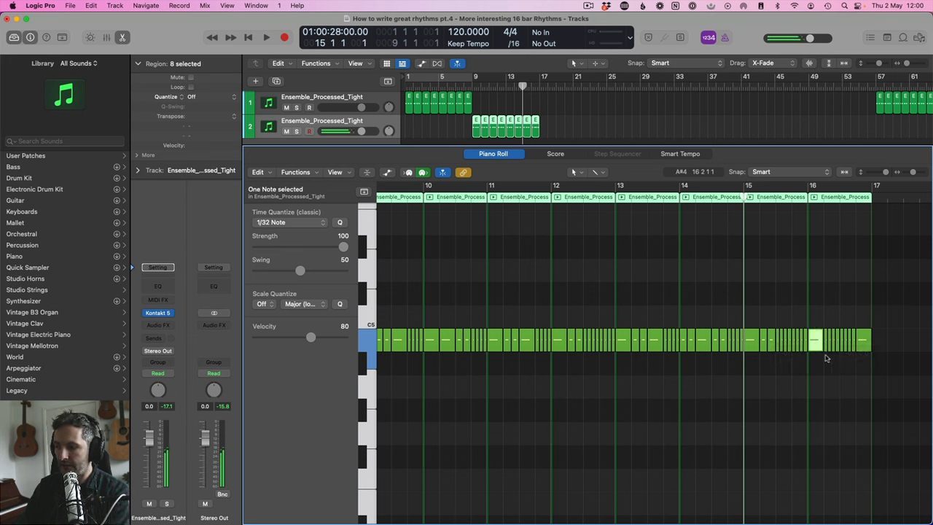
{"action": "key", "text": "BackSpace"}
{"action": "left_click_drag", "start_coordinate": [822, 319], "coordinate": [869, 348]}
{"action": "left_click", "coordinate": [854, 320]}
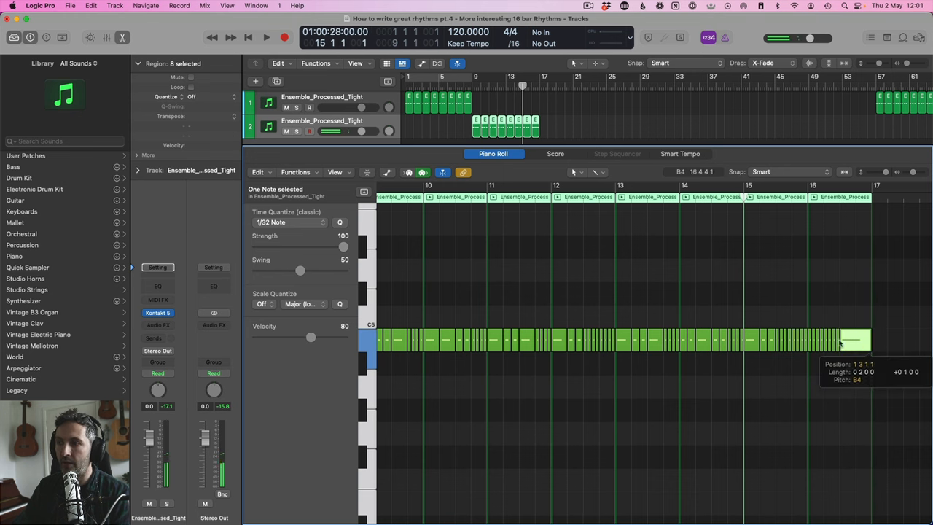
- Compare the notes of bar 8 on the first track with the copied bars 9 to 16
{"action": "scroll", "coordinate": [823, 339], "scroll_direction": "left", "scroll_amount": 3}
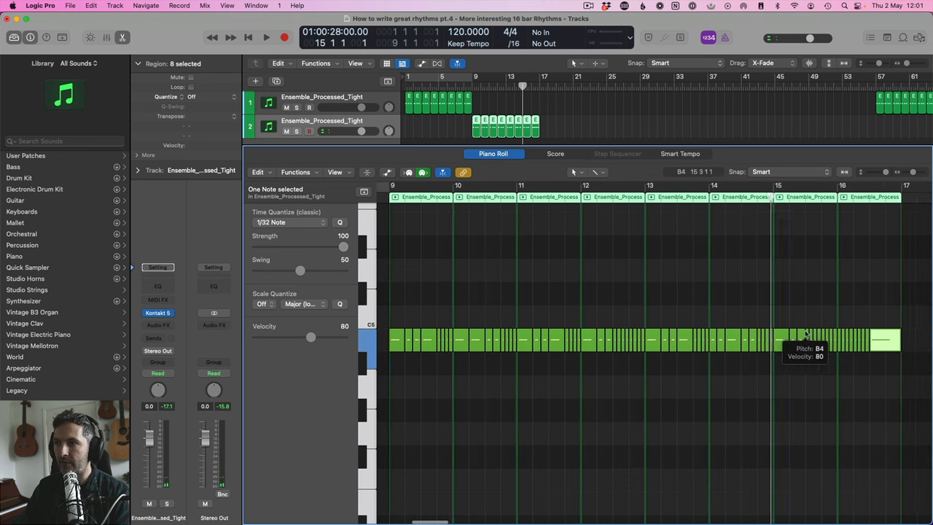
{"action": "scroll", "coordinate": [805, 339], "scroll_direction": "right", "scroll_amount": 2}
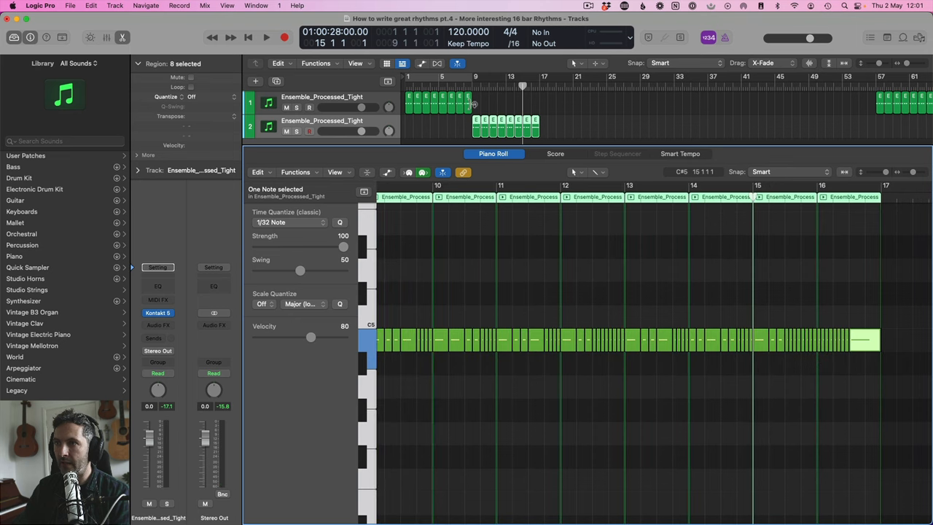
{"action": "left_click", "coordinate": [470, 102]}
{"action": "scroll", "coordinate": [448, 235], "scroll_direction": "left", "scroll_amount": 3}
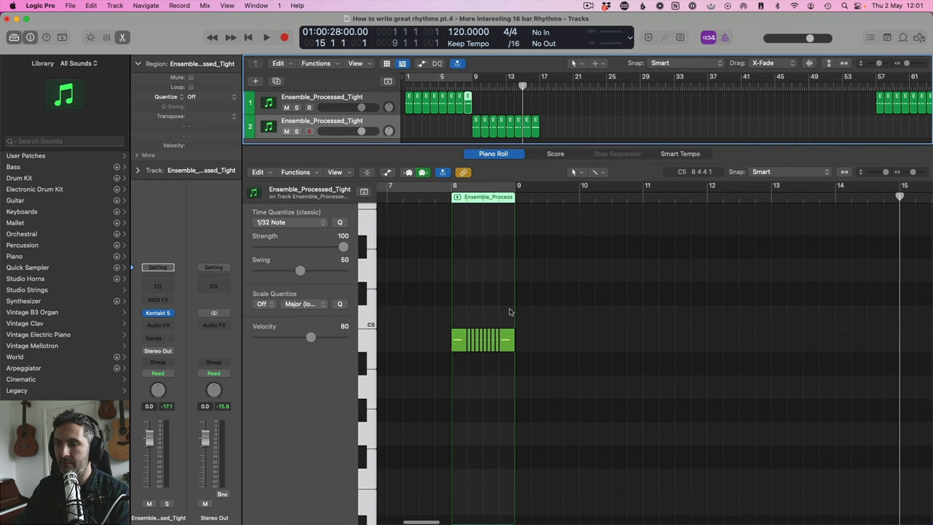
{"action": "left_click_drag", "start_coordinate": [556, 136], "coordinate": [470, 129]}
{"action": "scroll", "coordinate": [665, 269], "scroll_direction": "left", "scroll_amount": 1}
{"action": "scroll", "coordinate": [665, 269], "scroll_direction": "left", "scroll_amount": 10}
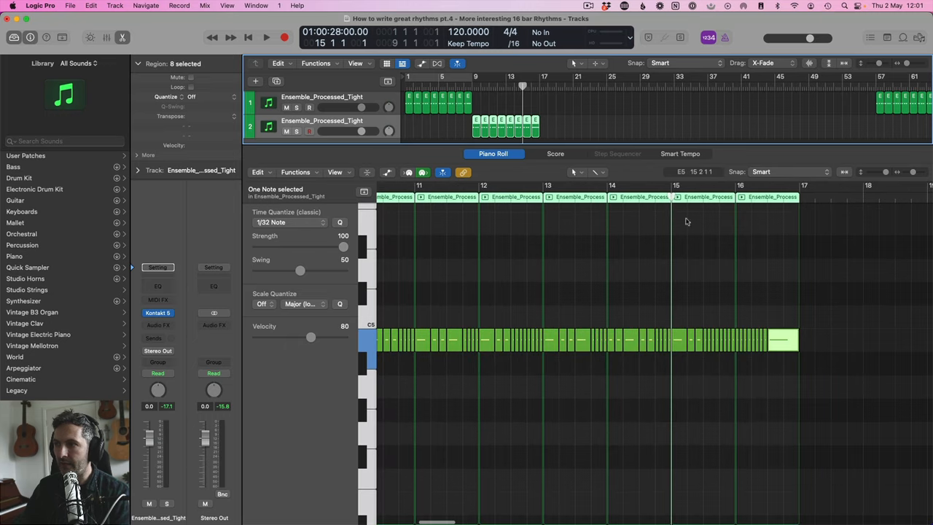
{"action": "scroll", "coordinate": [660, 328], "scroll_direction": "left", "scroll_amount": 5}
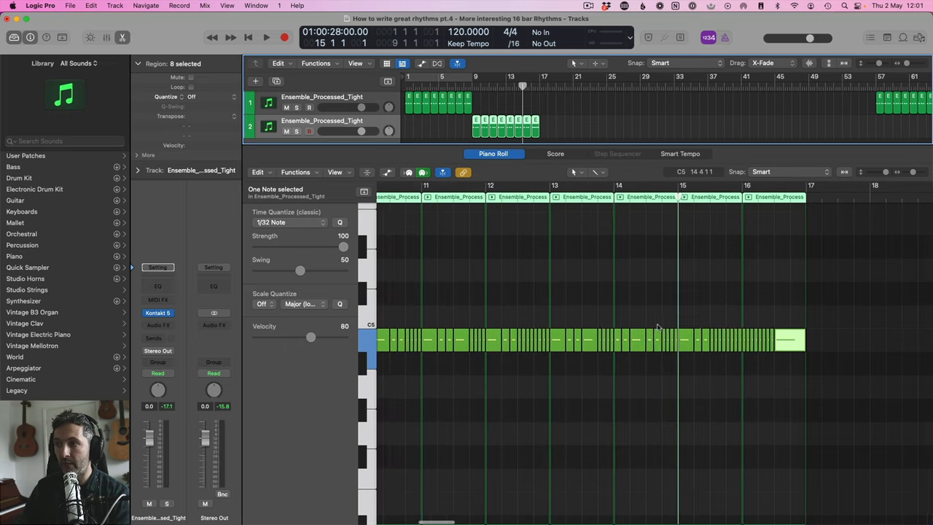
{"action": "scroll", "coordinate": [665, 328], "scroll_direction": "right", "scroll_amount": 3}
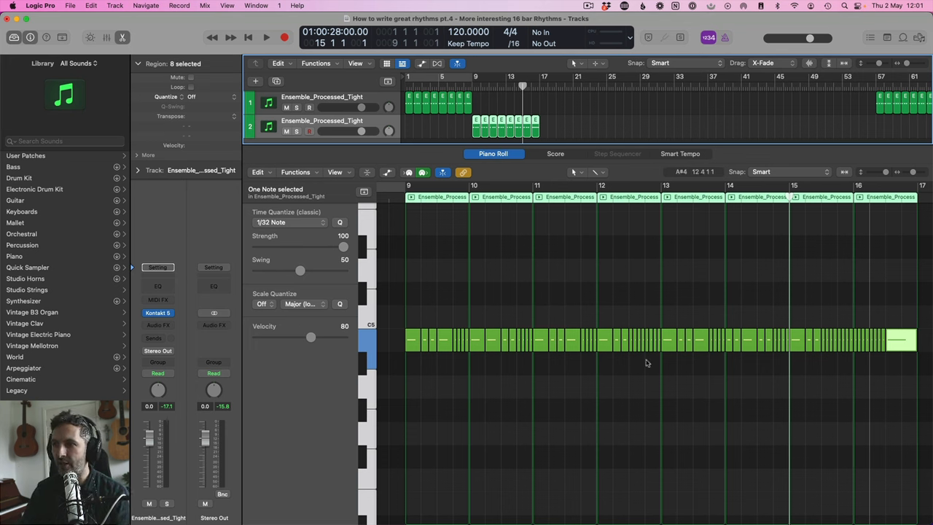
- Turn the four sixteenth notes on beat 4 of bar 12 into two eighth notes
{"action": "left_click", "coordinate": [651, 333]}
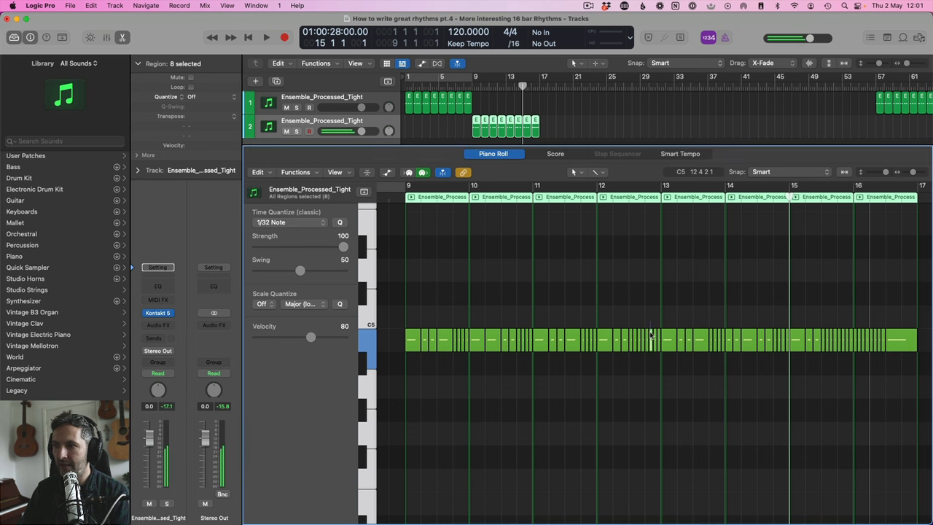
{"action": "key", "text": "Delete"}
{"action": "left_click", "coordinate": [658, 335]}
{"action": "key", "text": "Delete"}
{"action": "mouse_move", "coordinate": [657, 325]}
{"action": "left_mouse_down"}
{"action": "mouse_move", "coordinate": [648, 347]}
{"action": "mouse_move", "coordinate": [658, 337]}
{"action": "left_mouse_up"}
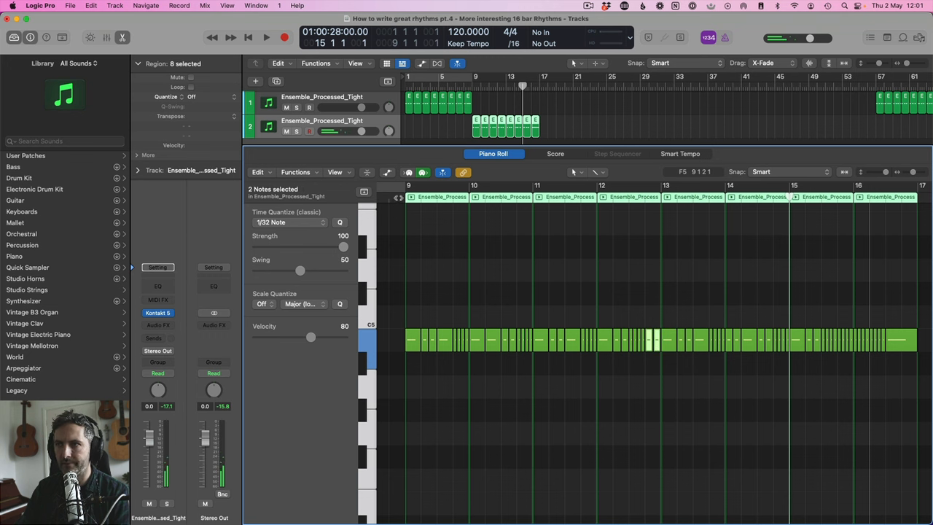
- Move the eight edited regions up to the first track at bar 9 and play all 16 regions from bar 1
{"action": "left_click", "coordinate": [405, 198]}
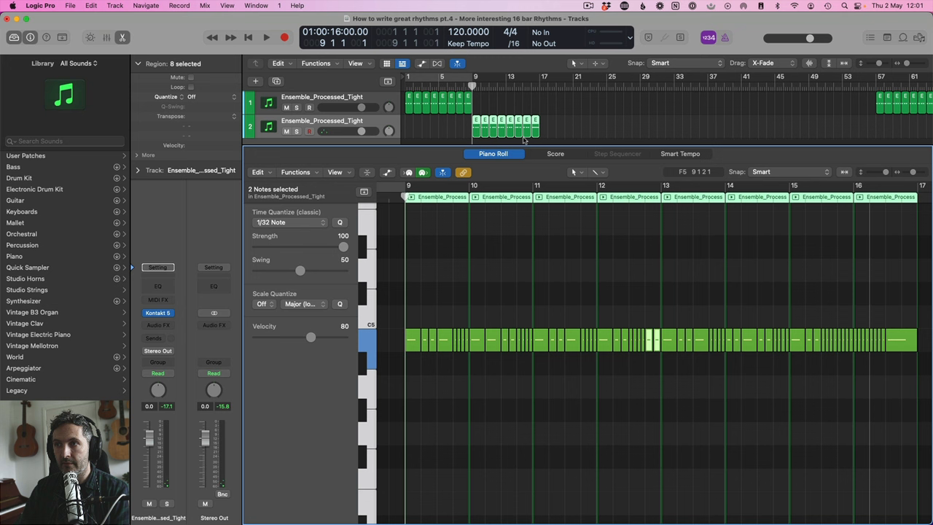
{"action": "left_click_drag", "start_coordinate": [477, 129], "coordinate": [486, 108]}
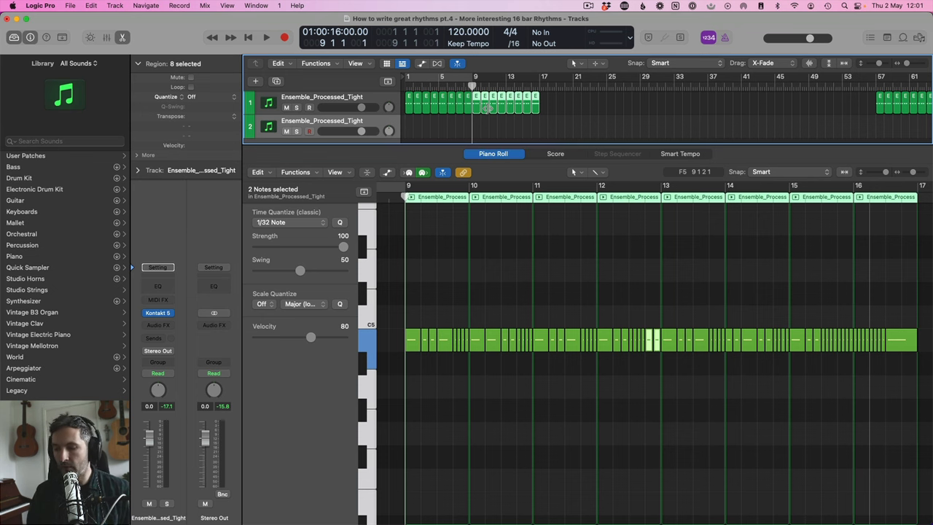
{"action": "key", "text": "Return"}
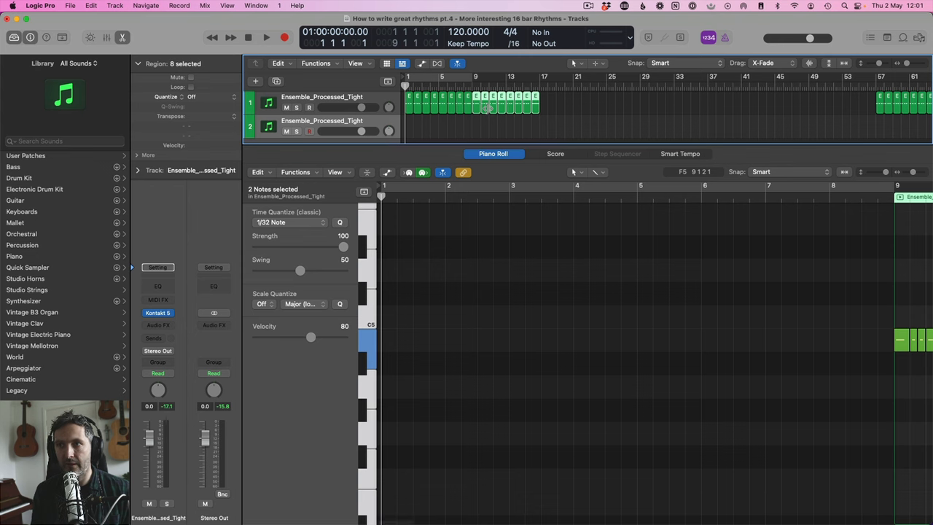
{"action": "key", "text": "space"}
{"action": "left_click_drag", "start_coordinate": [571, 117], "coordinate": [408, 103]}
{"action": "left_click", "coordinate": [425, 262]}
{"action": "key", "text": "z"}
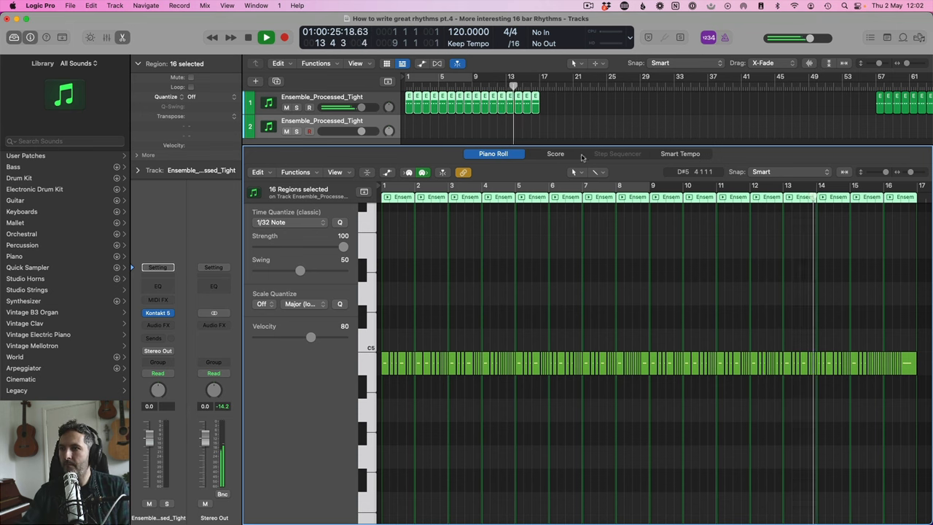
- View the 16 regions as notation while the last bars play, and stop playback after bar 16
{"action": "left_click", "coordinate": [555, 153]}
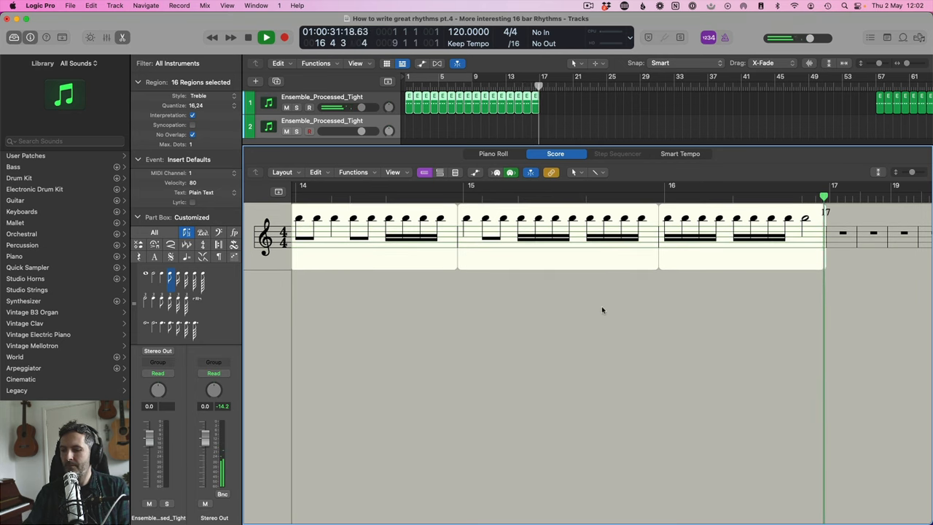
{"action": "key", "text": "p"}
{"action": "key", "text": "space"}
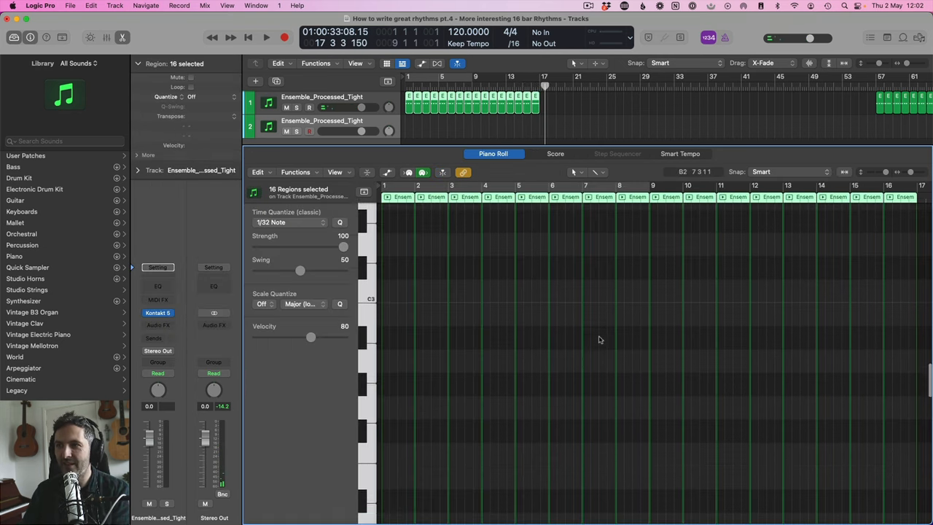
- Look over the complete 16-bar note pattern in the Piano Roll and close the editor
{"action": "scroll", "coordinate": [601, 339], "scroll_direction": "up", "scroll_amount": 6}
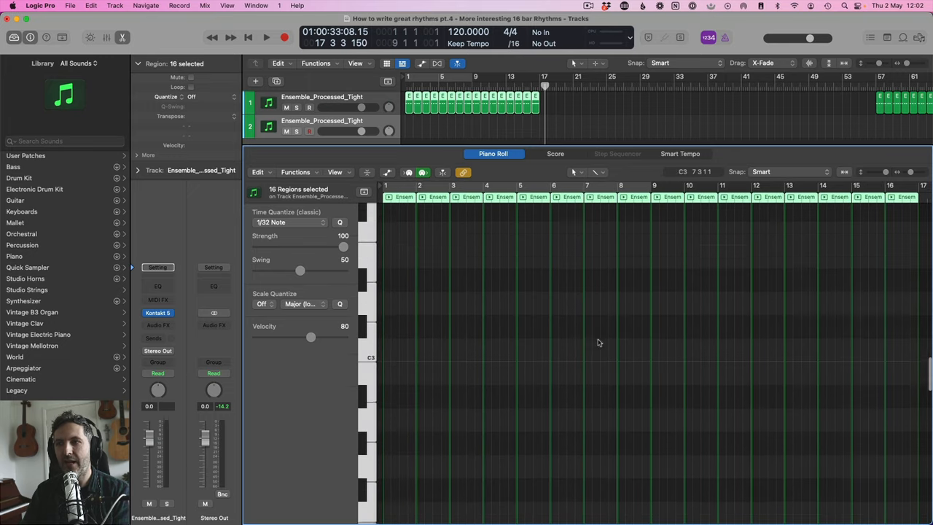
{"action": "scroll", "coordinate": [598, 342], "scroll_direction": "up", "scroll_amount": 8}
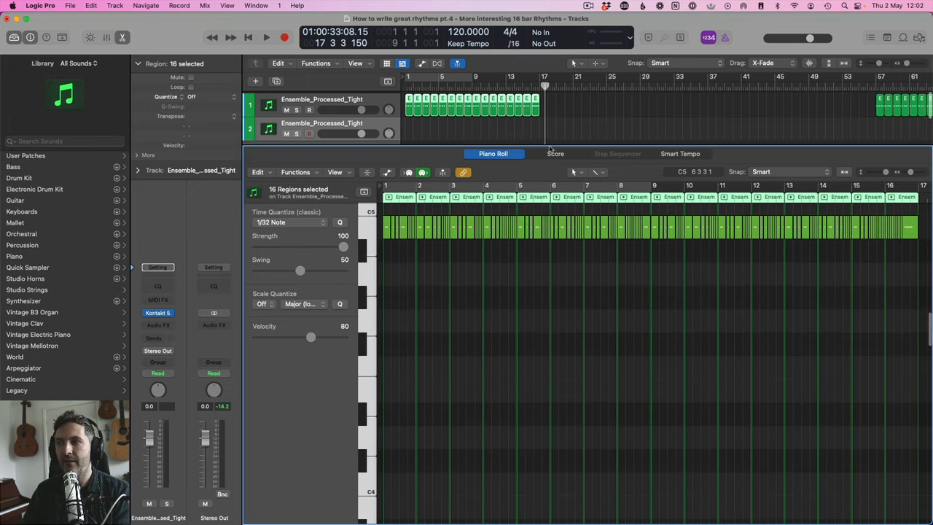
{"action": "scroll", "coordinate": [902, 261], "scroll_direction": "right", "scroll_amount": 1}
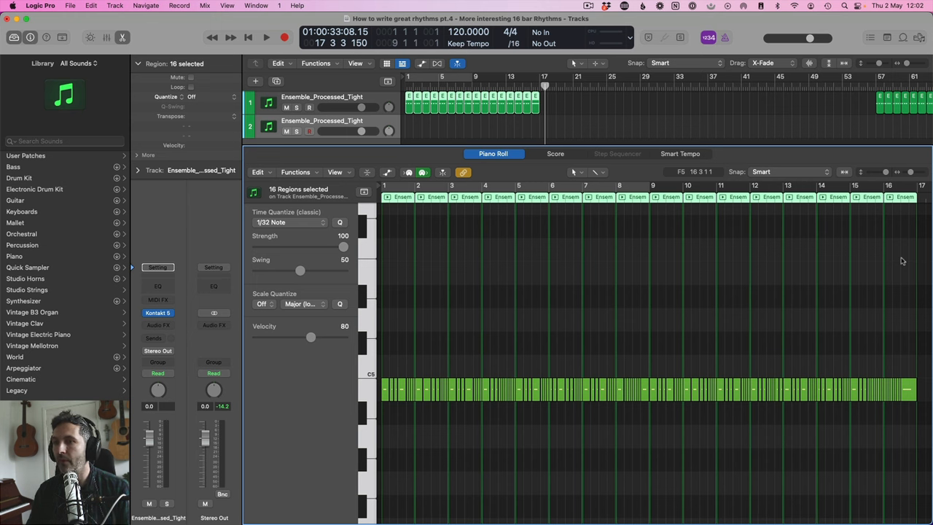
{"action": "key", "text": "p"}
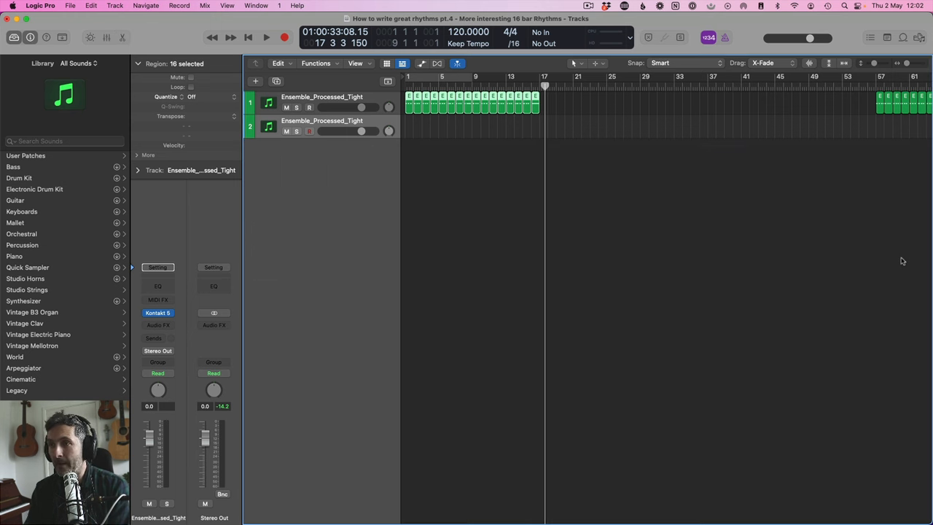